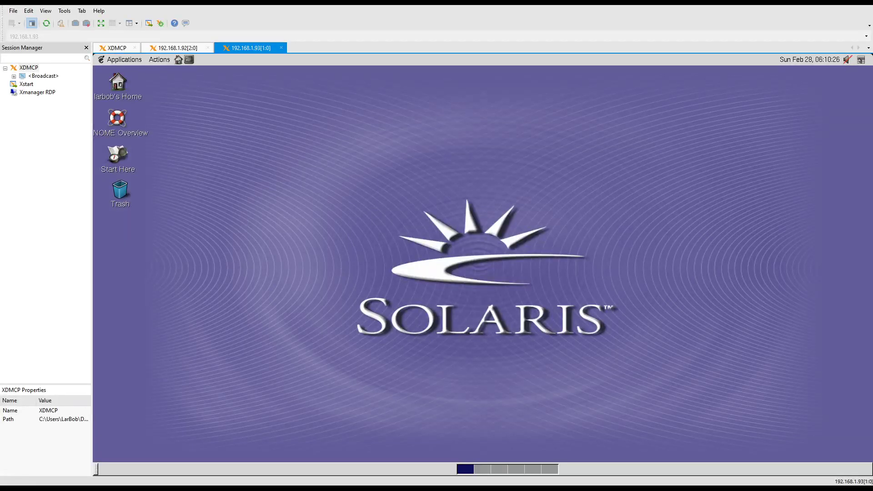
Open a terminal and change into /maeext/MAE-3.0.4/solaris, listing its installer files
click(189, 59)
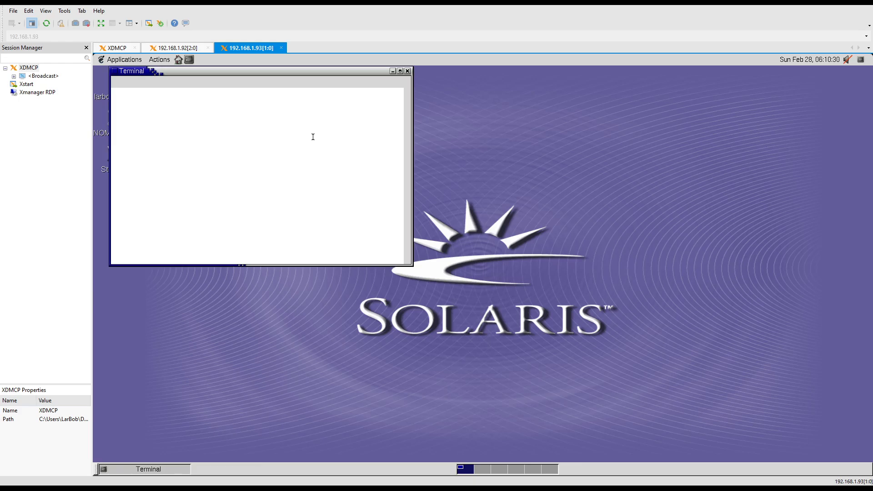
drag(252, 73, 378, 166)
text(cd /maeext/)
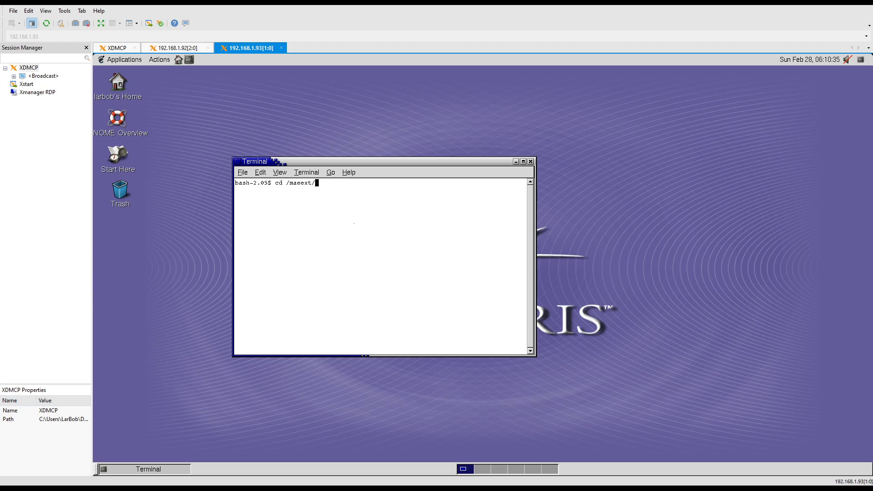
key(Return)
text(ls)
key(Return)
text(cd MAE)
key(Tab)
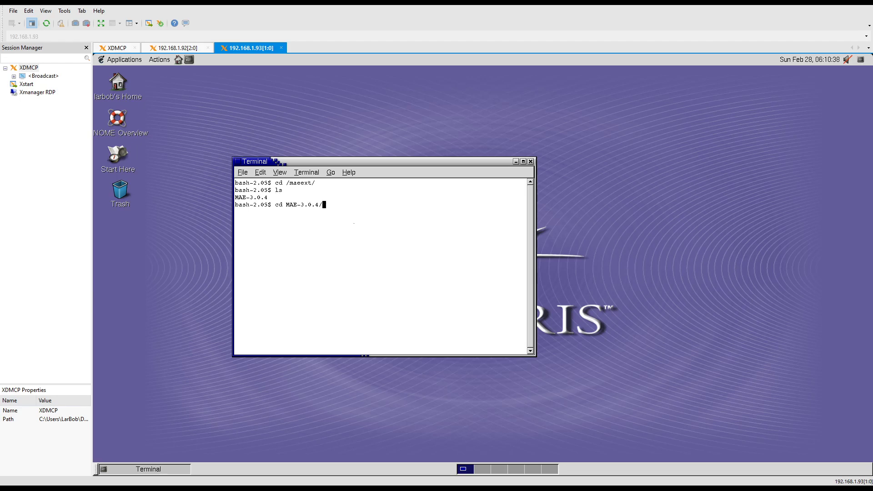
text(solaris)
key(Return)
text(ls)
key(Return)
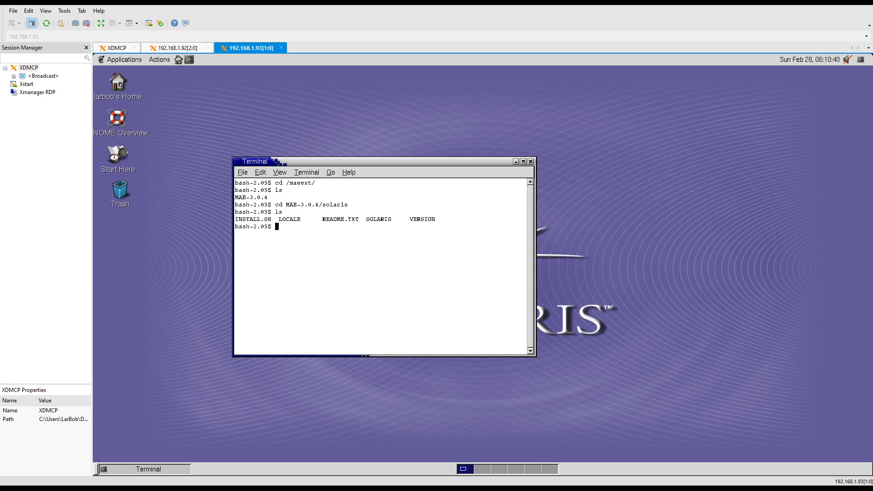
As root, run ./INSTALL.SH, continuing past the package list and accepting Easy installation mode
text(su)
key(Return)
key(Return)
text(./INSTALL.SH)
key(Return)
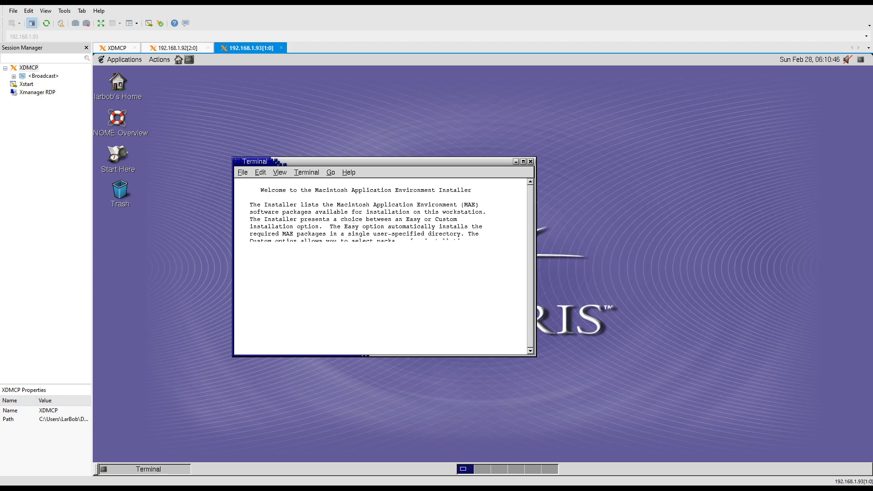
key(Return)
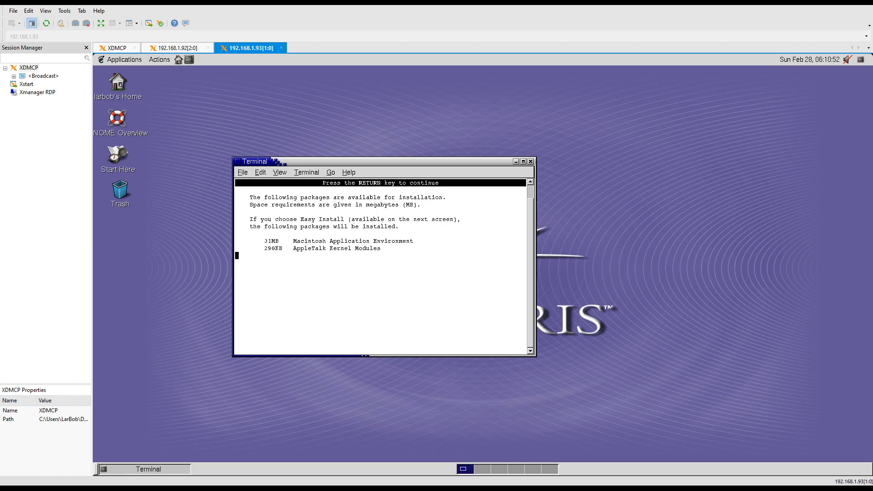
key(Return)
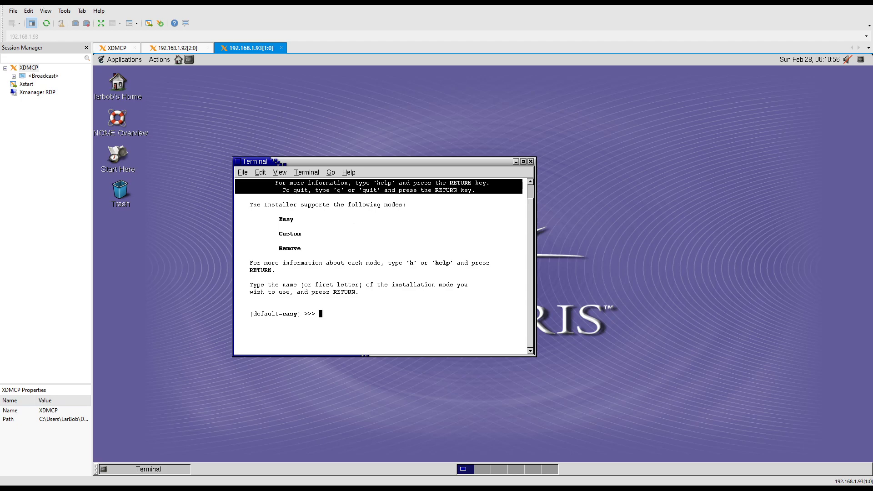
key(Return)
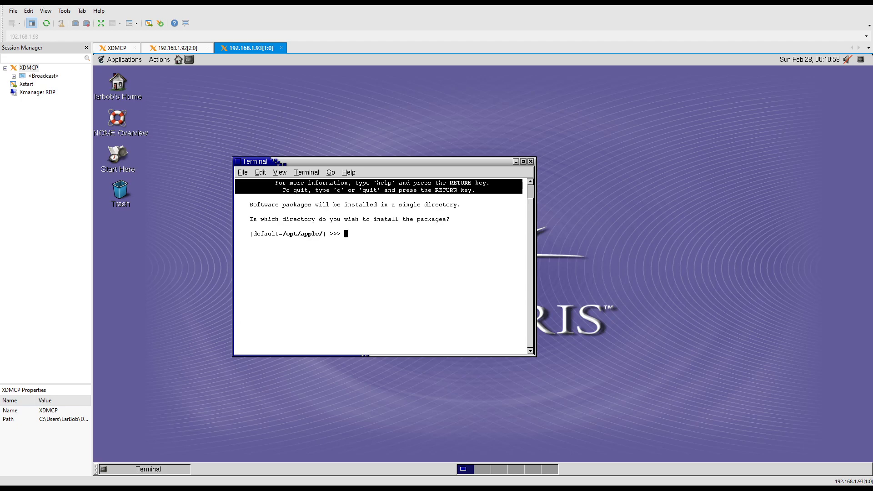
Open a second terminal tab with the Default profile and list the home folder
click(243, 172)
mouse_move(254, 192)
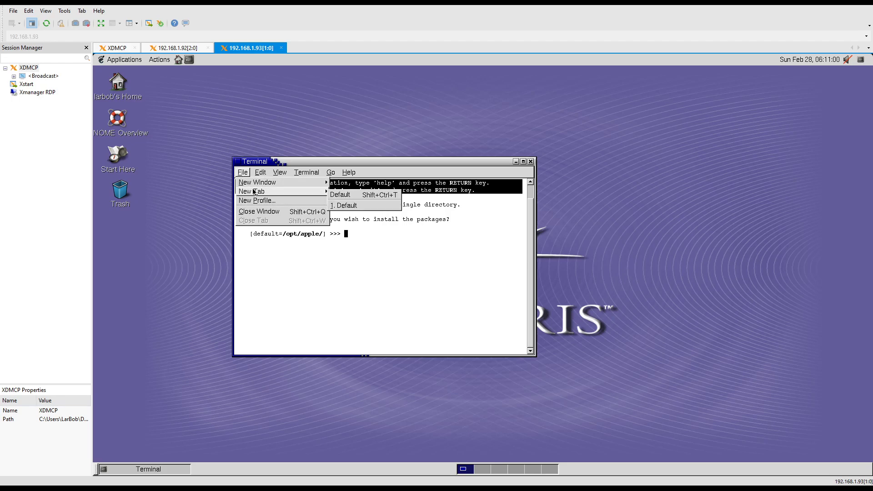
click(345, 195)
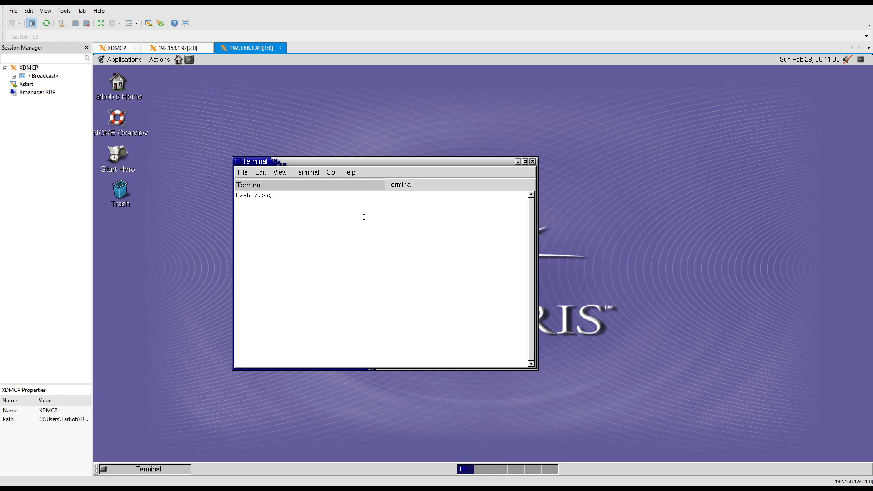
text(ls)
key(Return)
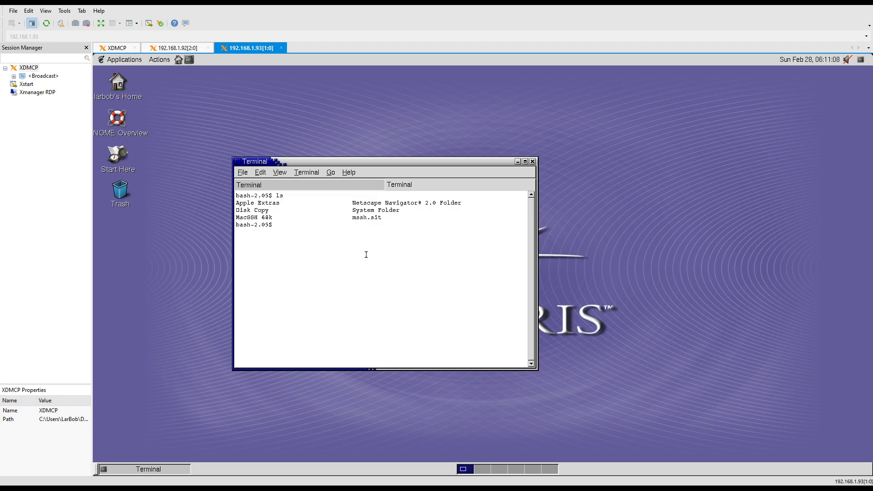
As root, launch opt/apple/bin/mae and move the Mac environment window to the upper left
text(su)
key(Return)
text(opt/apple/bin/mae)
key(Return)
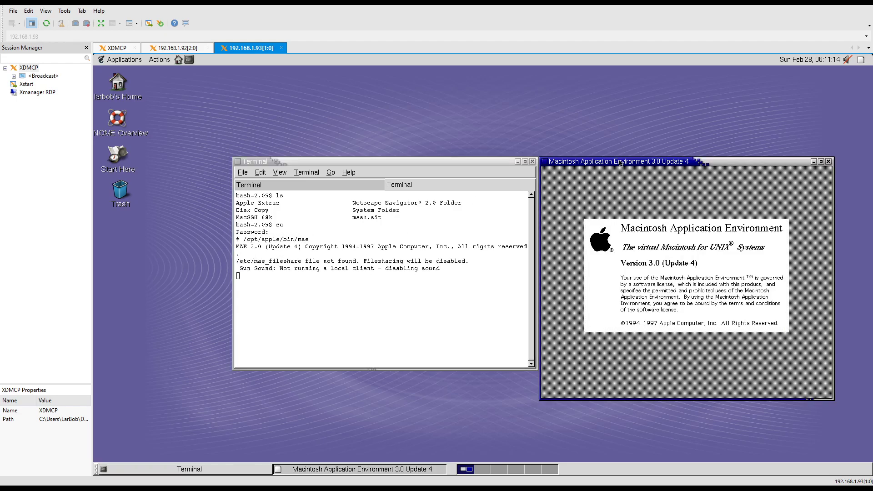
drag(621, 163, 246, 84)
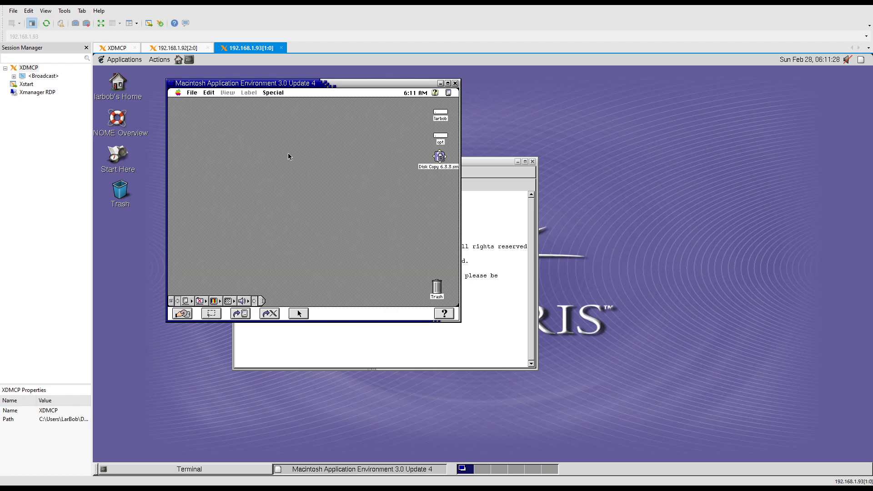
View the System 7.5.3 memory details in About This Macintosh, then open the larbob disk
click(178, 92)
click(186, 100)
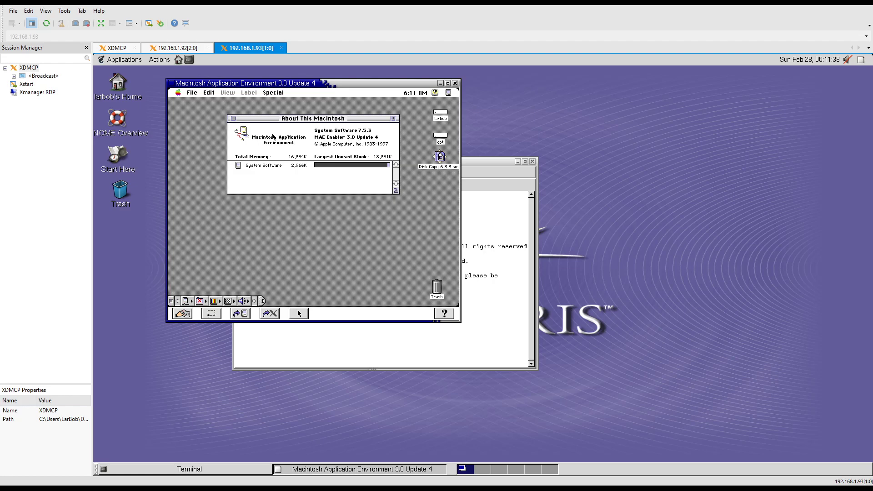
click(233, 119)
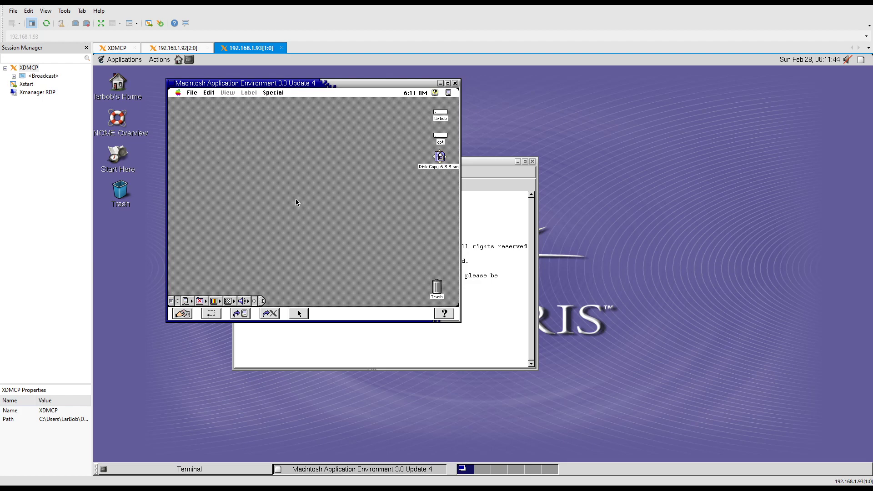
double_click(440, 114)
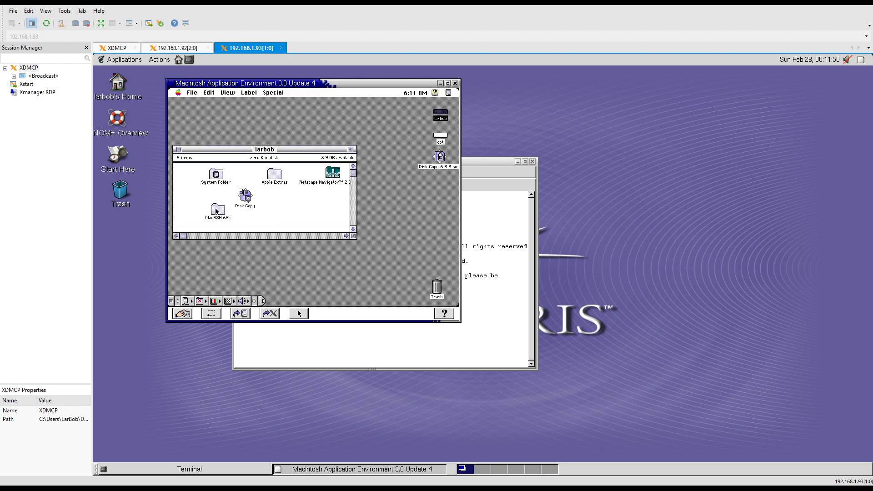
In a new terminal tab, create an empty file named hi with touch
click(501, 181)
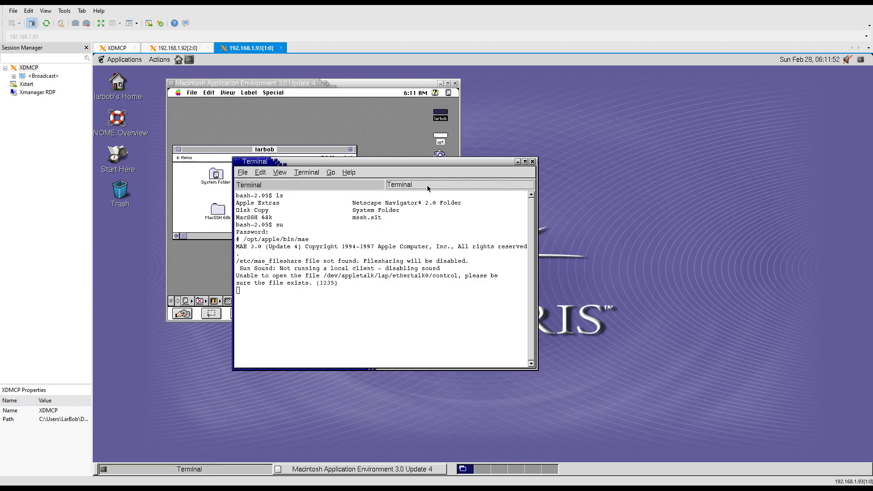
key(ctrl+shift+t)
text(touch hi)
key(Return)
Reopen the larbob disk, drag hi to the Trash and empty the Trash
click(444, 117)
key(alt+w)
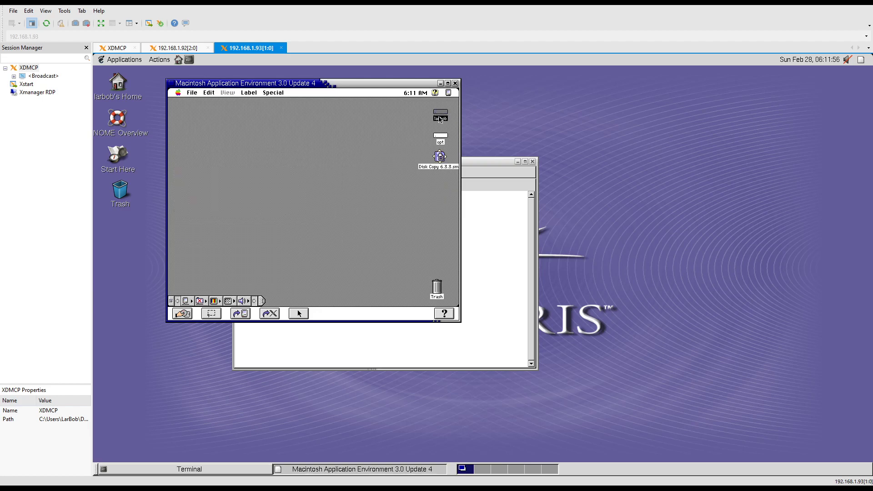
double_click(440, 113)
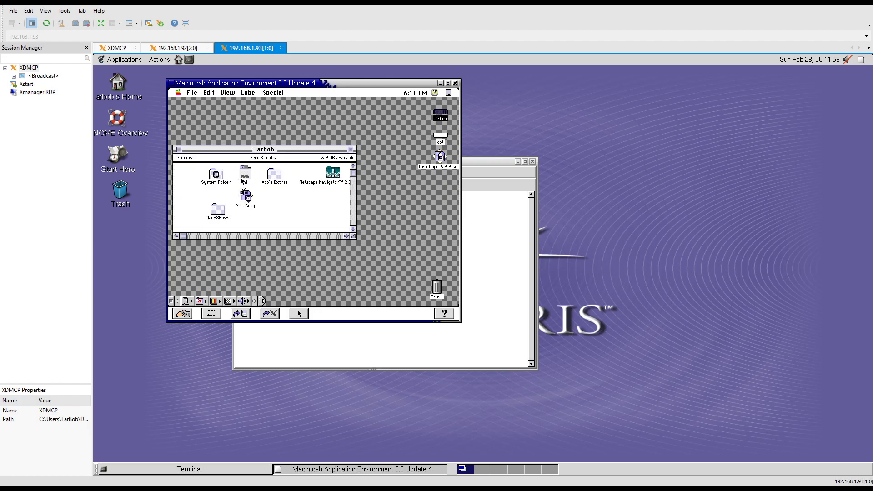
drag(245, 176, 436, 289)
drag(273, 92, 278, 114)
click(374, 169)
Run ls in the terminal to confirm hi is gone
click(475, 224)
text(ls)
key(Return)
click(332, 130)
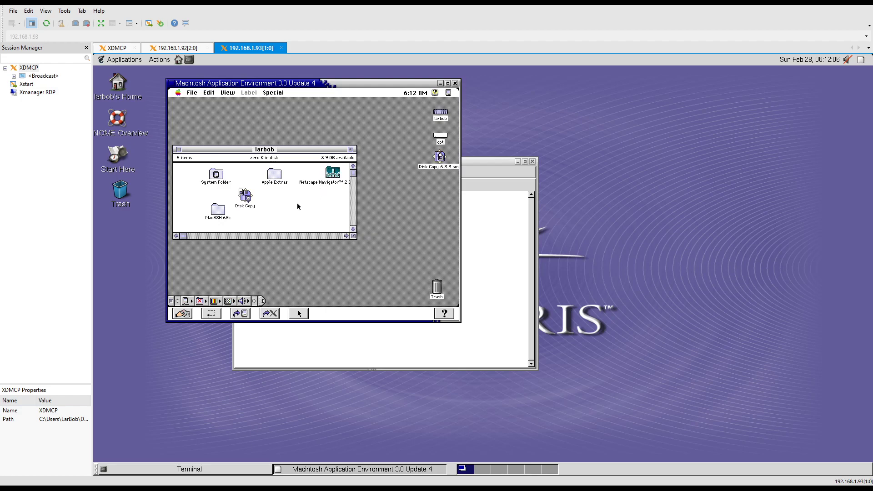
click(346, 236)
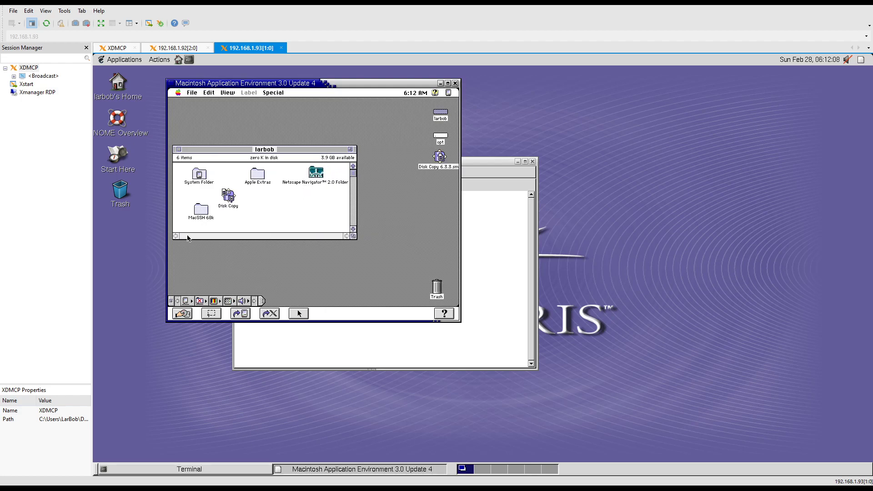
click(353, 228)
click(353, 166)
click(439, 137)
double_click(440, 137)
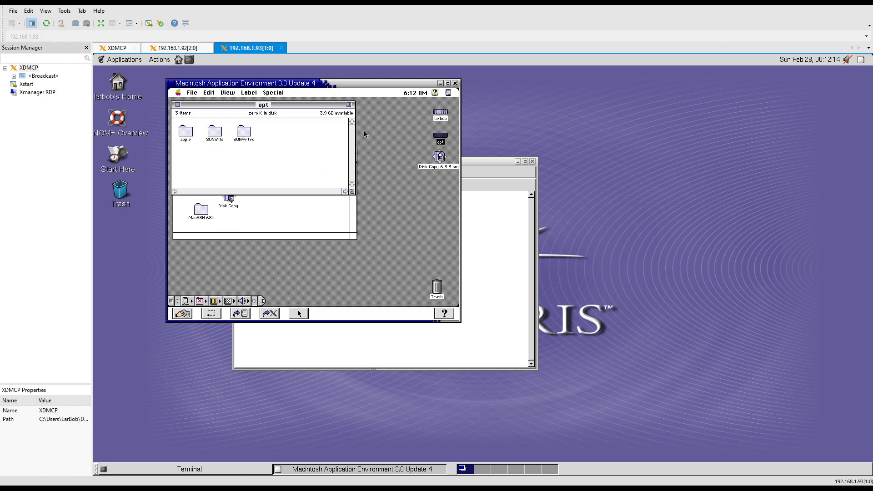
double_click(186, 135)
drag(251, 105, 289, 136)
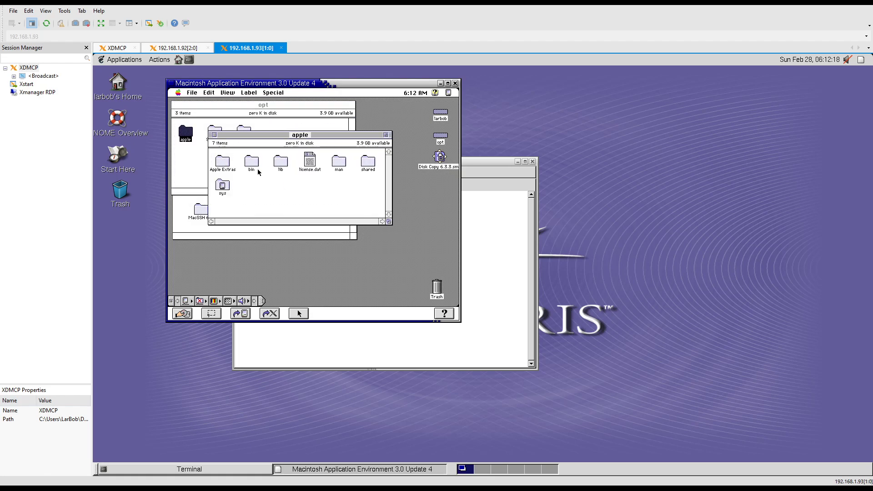
double_click(225, 187)
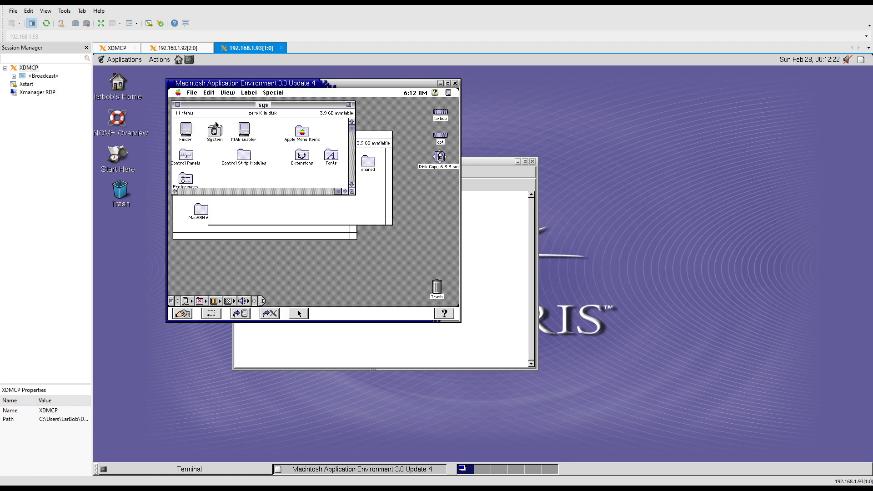
click(177, 105)
double_click(222, 160)
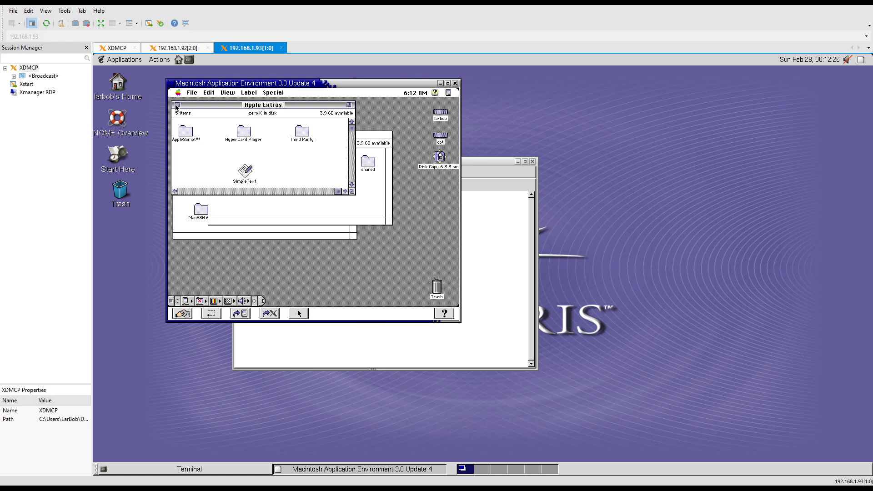
click(177, 105)
click(179, 135)
click(177, 105)
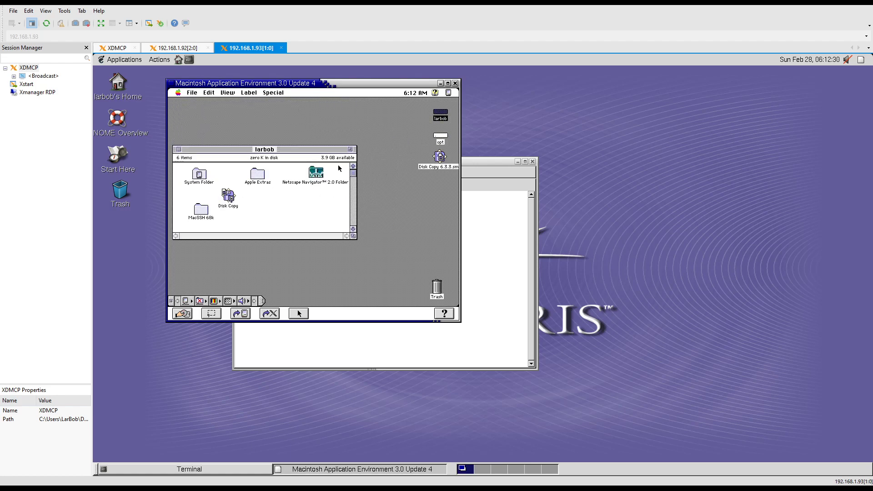
Open Apple Extras, then its Third Party folder, scrolling to show all five items
double_click(259, 174)
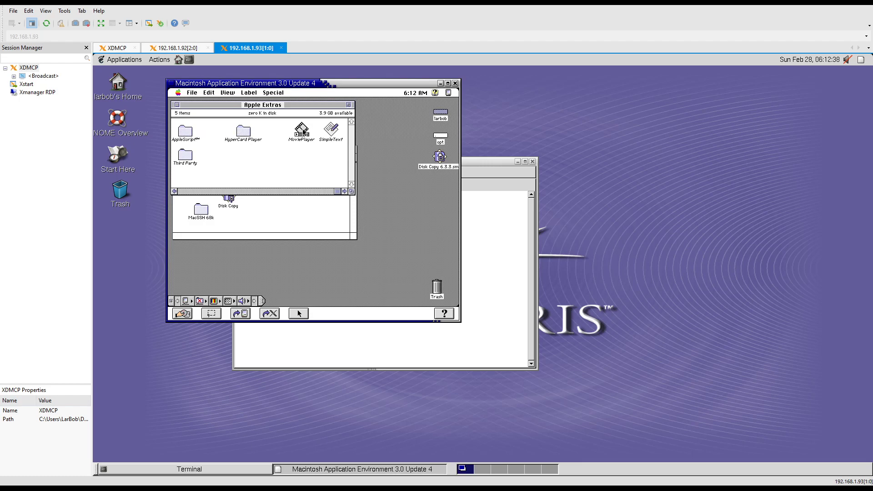
click(189, 154)
double_click(190, 154)
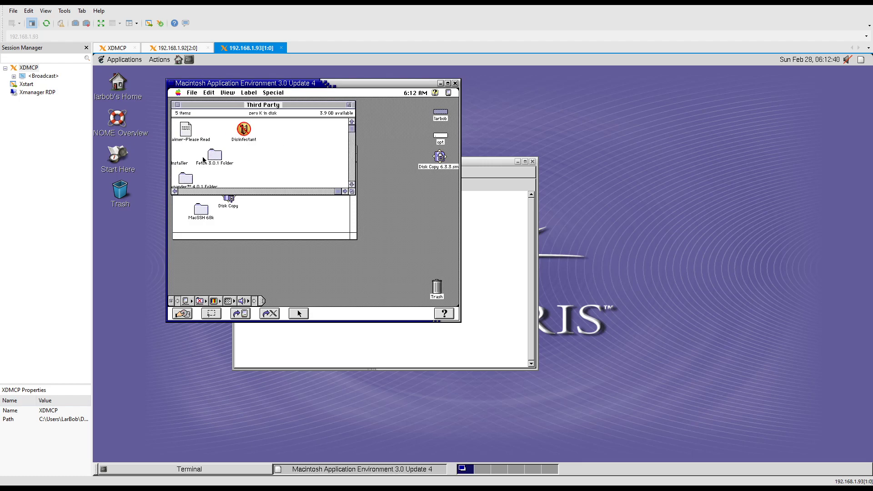
click(351, 184)
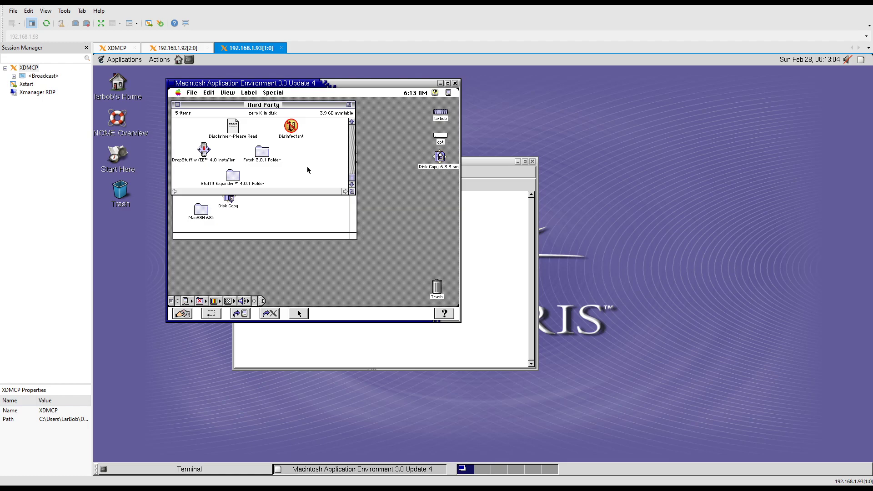
Launch Fetch 3.0.1 and connect to repo1.macintoshgarden.org, directory /public, with the login credentials
double_click(264, 153)
double_click(312, 155)
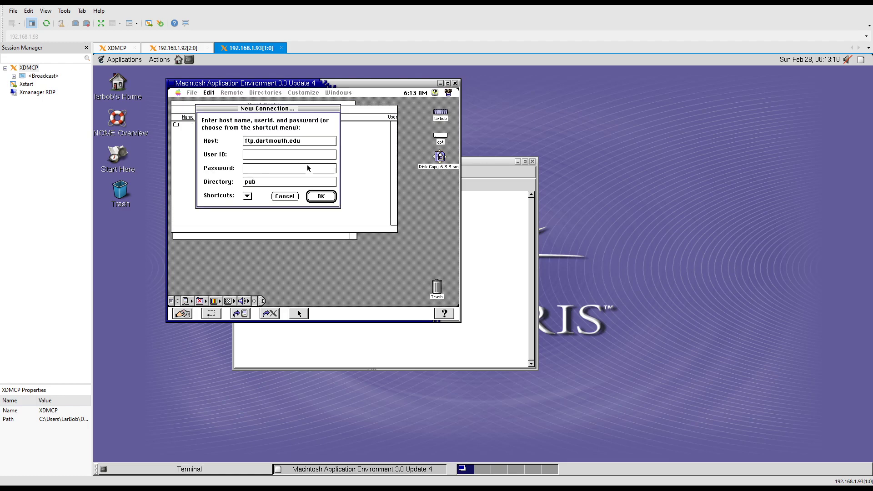
drag(307, 143, 237, 141)
text(repo1.macintoshgarde)
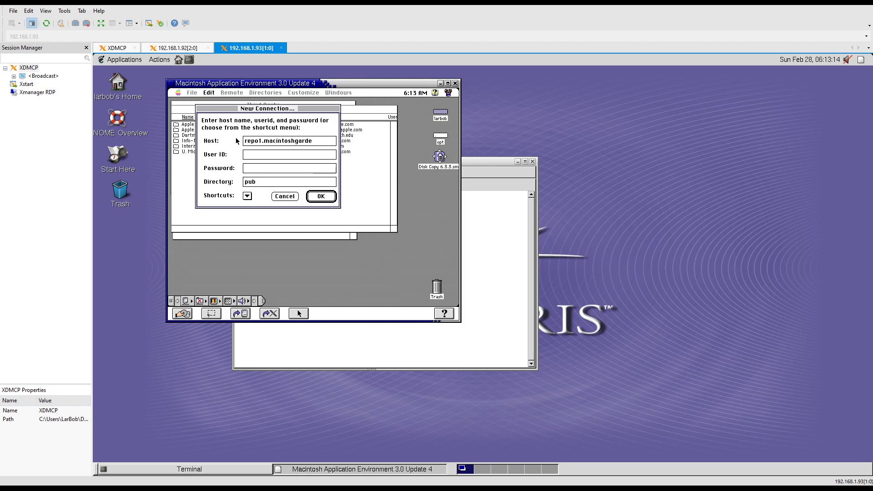
text(n.orgmacgarden)
key(Tab)
text(********)
key(Tab)
text(/public)
key(Return)
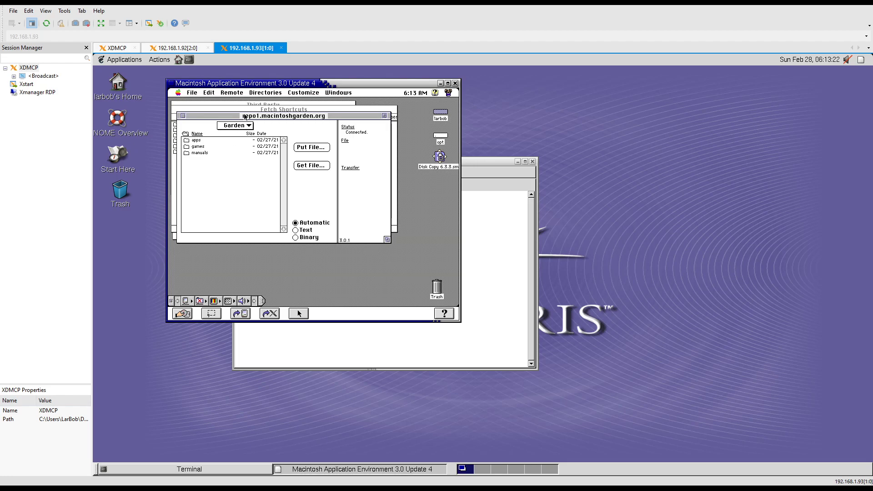
Download Garden/apps/Disk-Copy-633-smi into a chosen folder and dismiss the post-processing error
drag(245, 116, 249, 130)
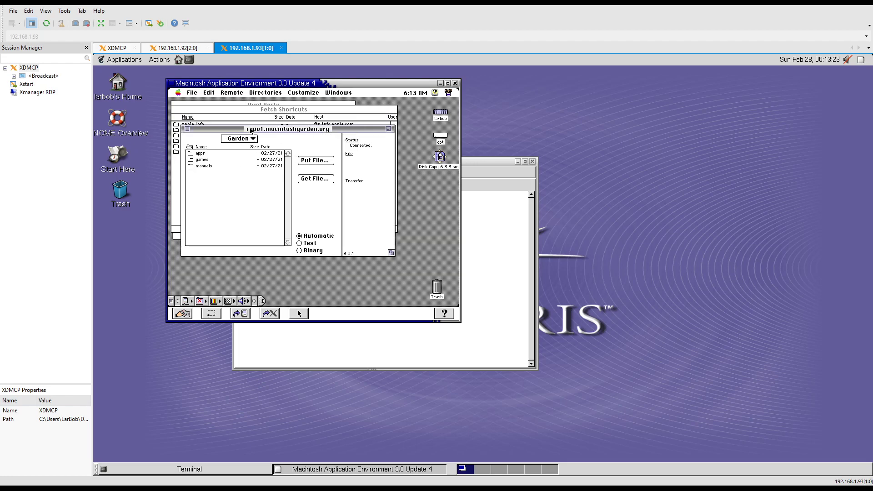
click(305, 179)
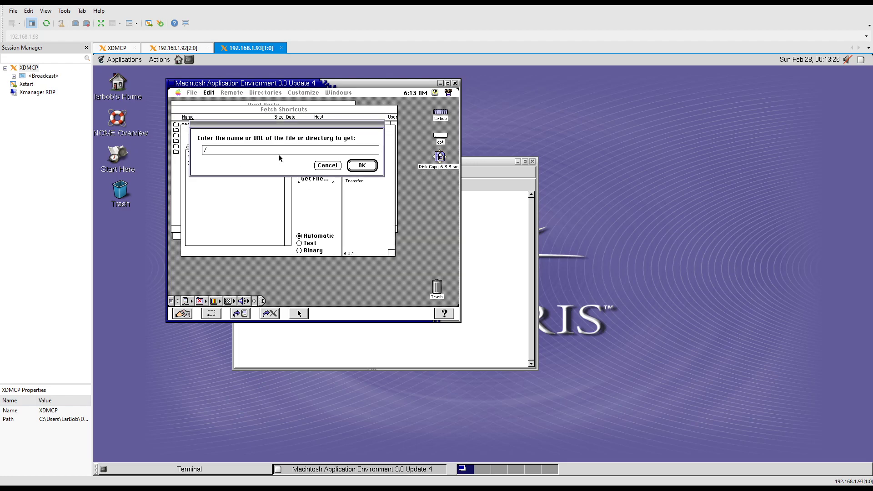
text(Garden/apps/Disk-Copy-633-smi.sit)
click(376, 165)
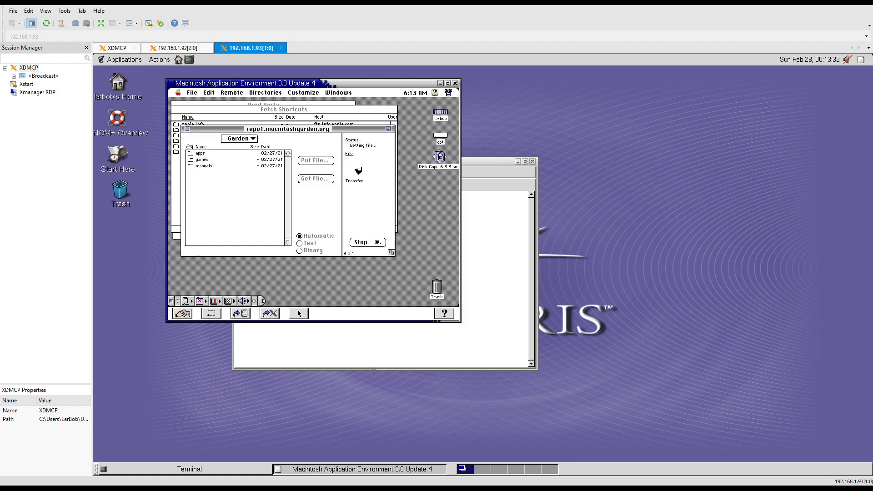
drag(289, 131, 288, 170)
click(366, 199)
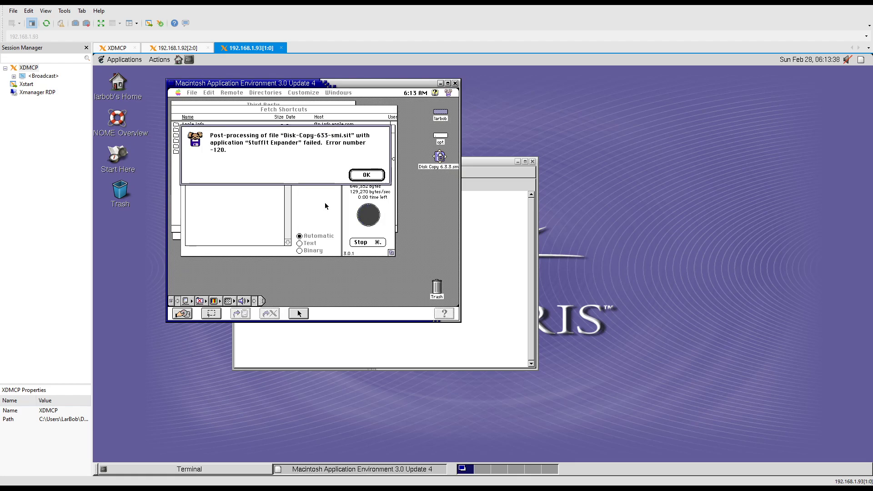
click(364, 176)
Quit Fetch, trash both downloaded Disk Copy files and empty the Trash
drag(194, 99, 200, 188)
click(449, 92)
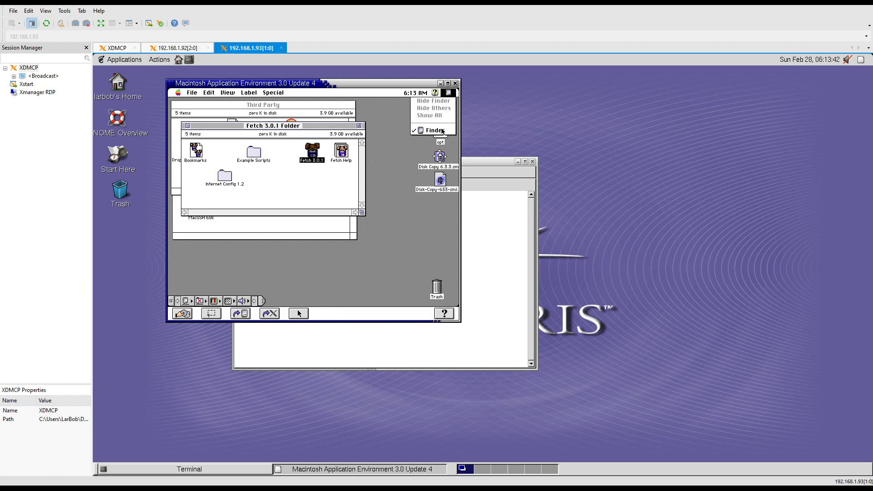
click(440, 181)
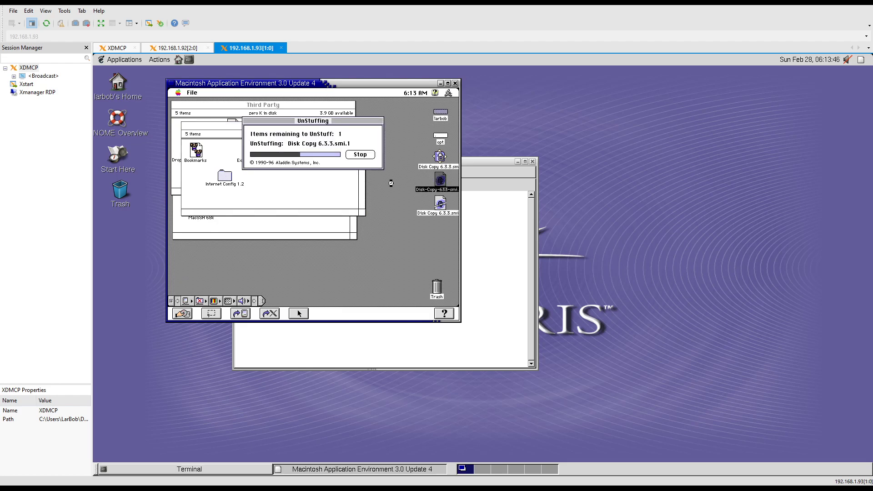
click(448, 213)
drag(448, 212, 436, 287)
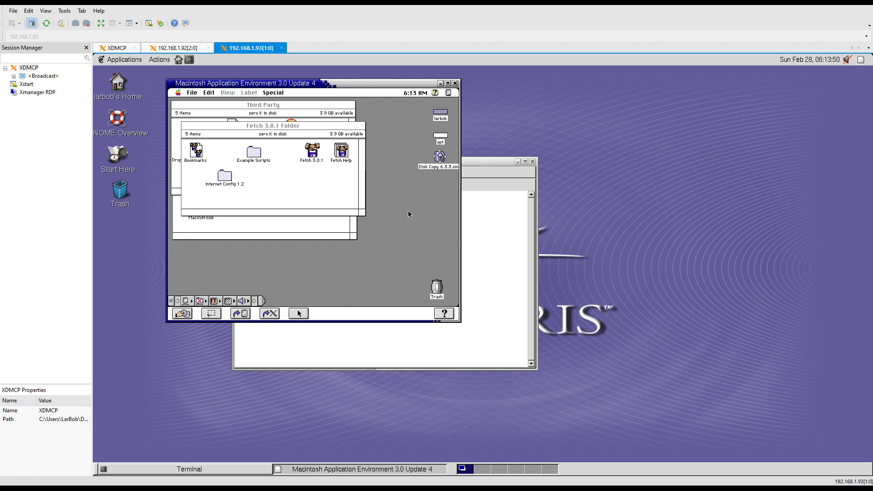
click(274, 93)
click(278, 110)
click(383, 165)
Close the Fetch 3.0.1 Folder window and reposition the Third Party window
click(317, 182)
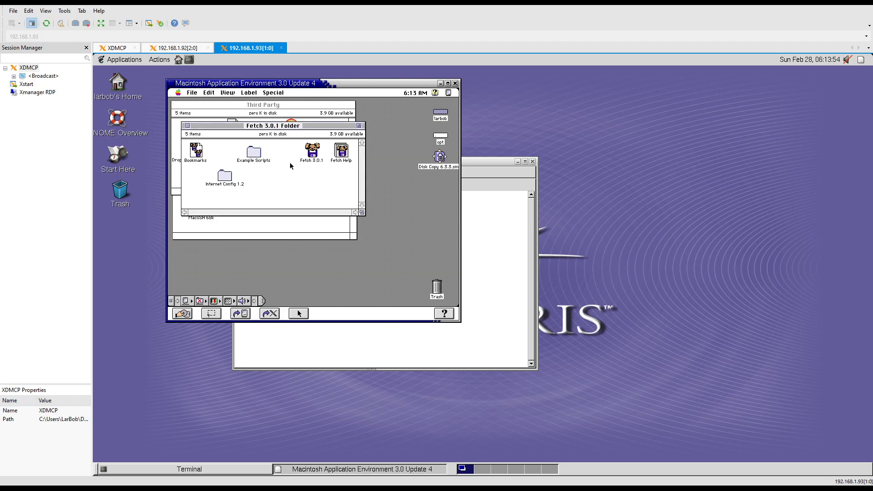
click(187, 126)
drag(211, 105, 296, 157)
click(275, 131)
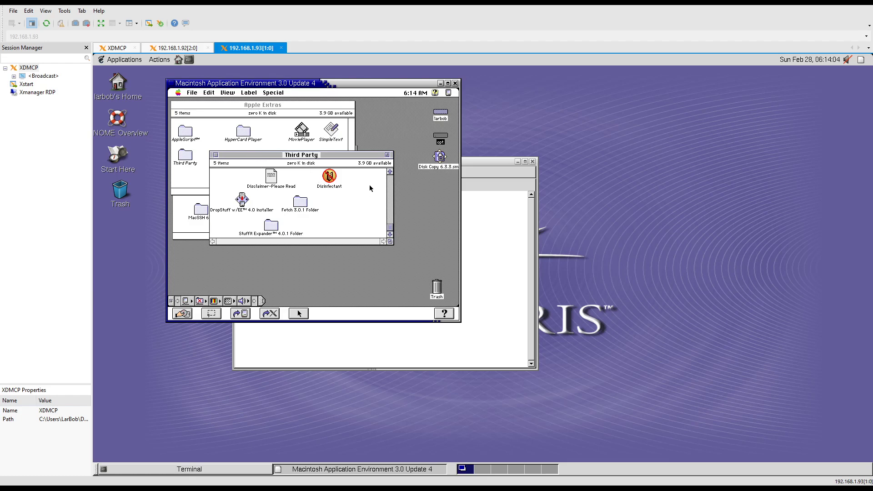
Confirm the SoftwareFPU MAE 3.0 panel is On, close it, and move the Third Party window down
click(390, 172)
drag(177, 93, 294, 306)
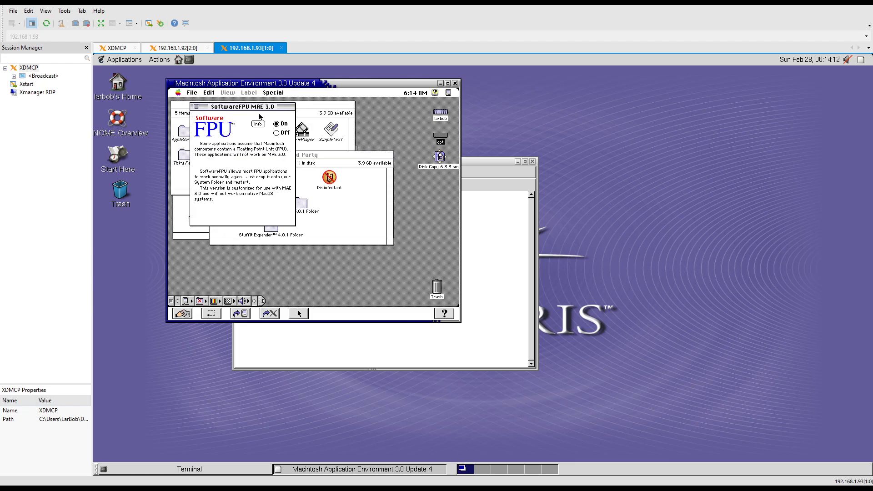
click(196, 106)
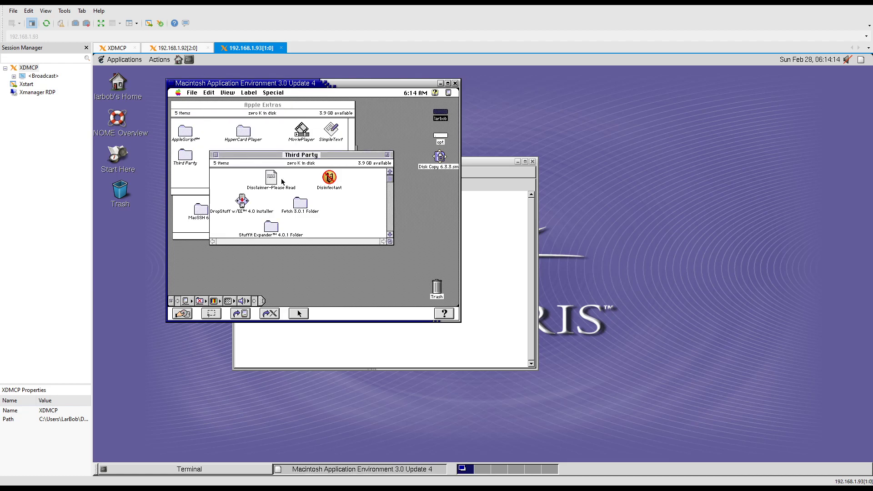
drag(291, 155, 303, 189)
Close Third Party and Apple Extras, then launch Netscape Navigator 2.0 and accept its license
click(228, 190)
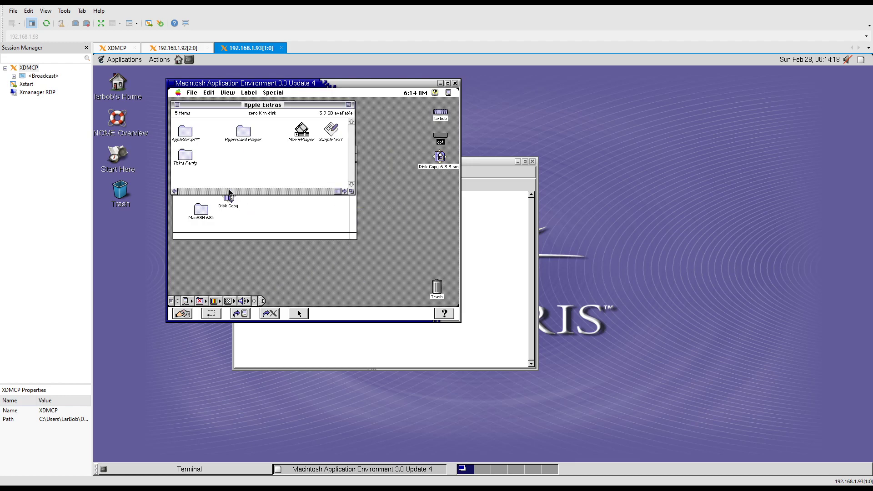
click(176, 105)
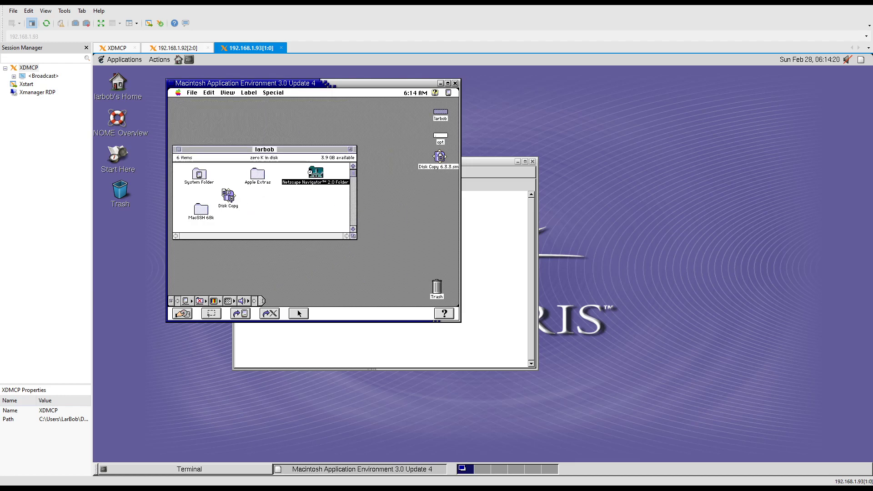
double_click(315, 173)
double_click(215, 128)
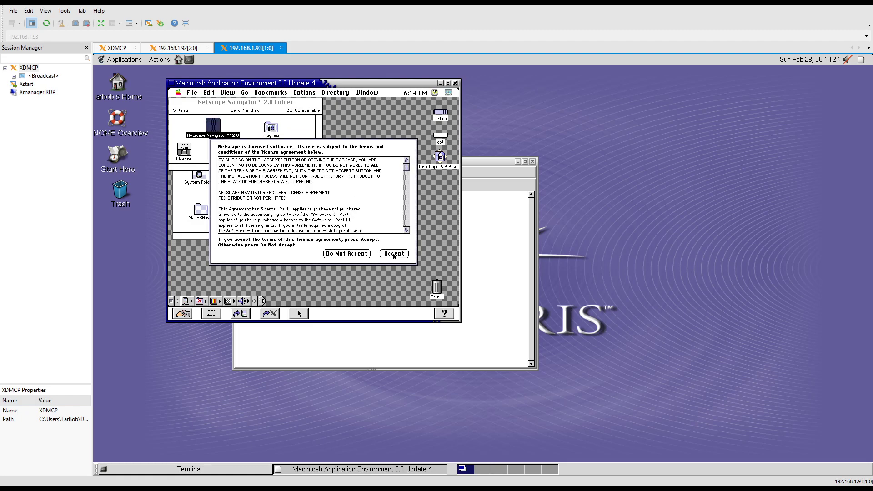
click(394, 253)
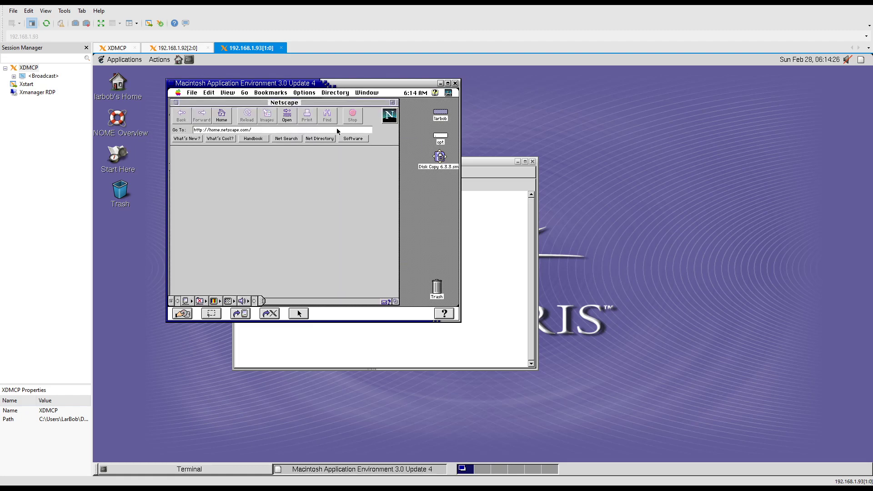
Load rqsall.com and open the BlackBerry SSH terminal post from its posts section
click(333, 129)
text(rqsall.com)
key(Return)
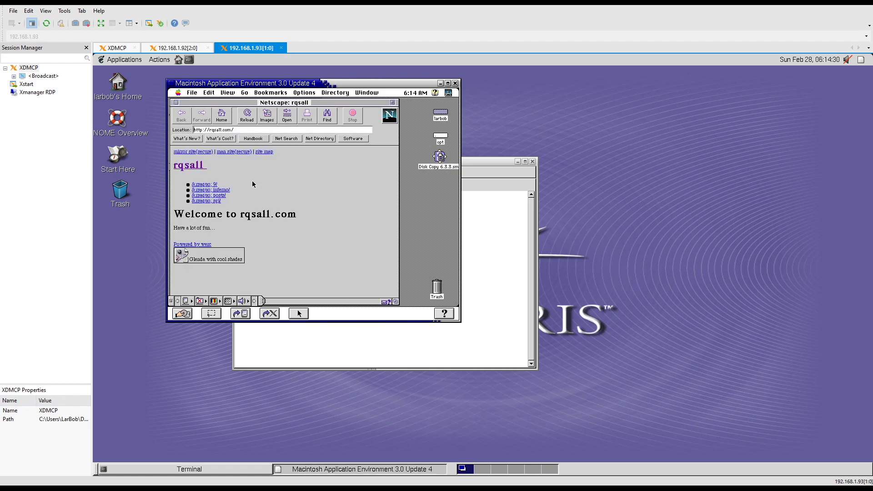
click(220, 195)
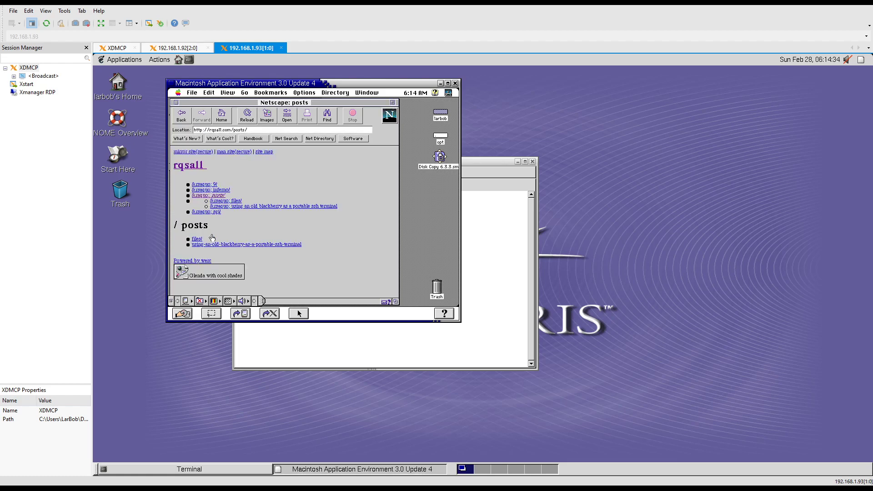
click(243, 207)
Scroll through the BlackBerry SSH post, then quit Netscape
drag(394, 159, 394, 190)
drag(394, 190, 394, 268)
click(395, 295)
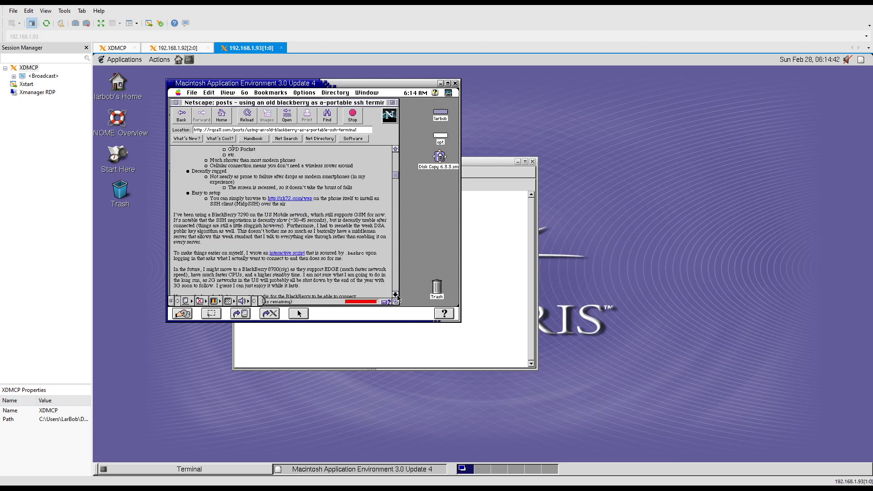
drag(395, 181, 395, 225)
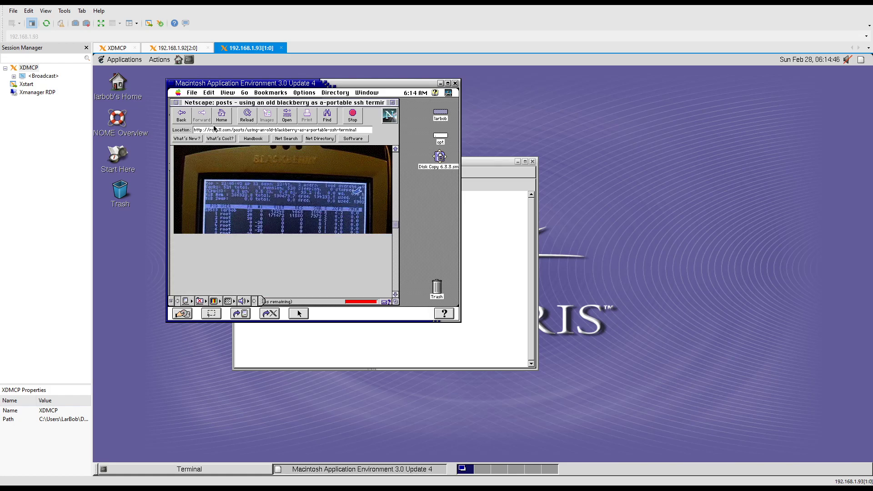
drag(193, 93, 196, 195)
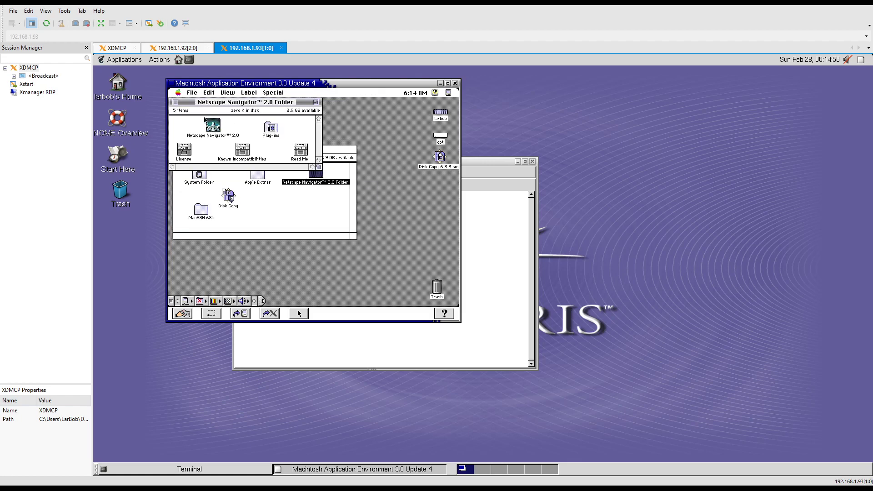
Close the Netscape and larbob windows, then try Disk Copy 6.3.3.smi and dismiss its 'Unable to execute' alert
click(175, 102)
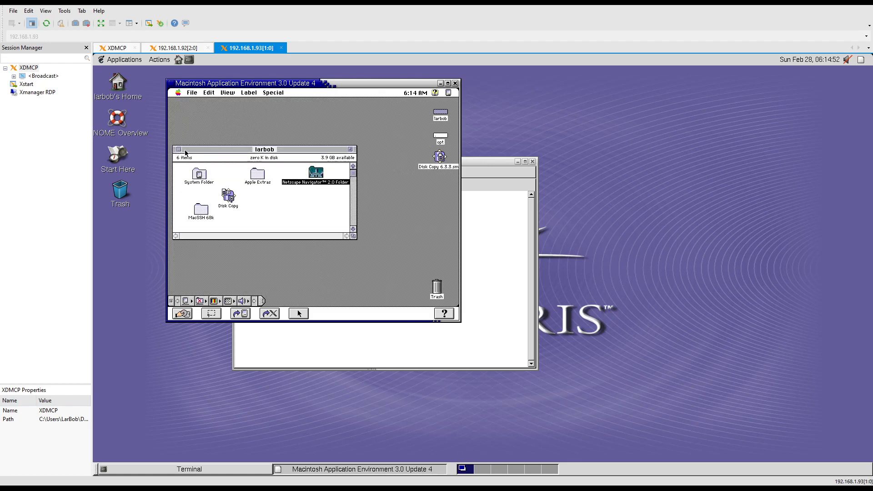
click(177, 149)
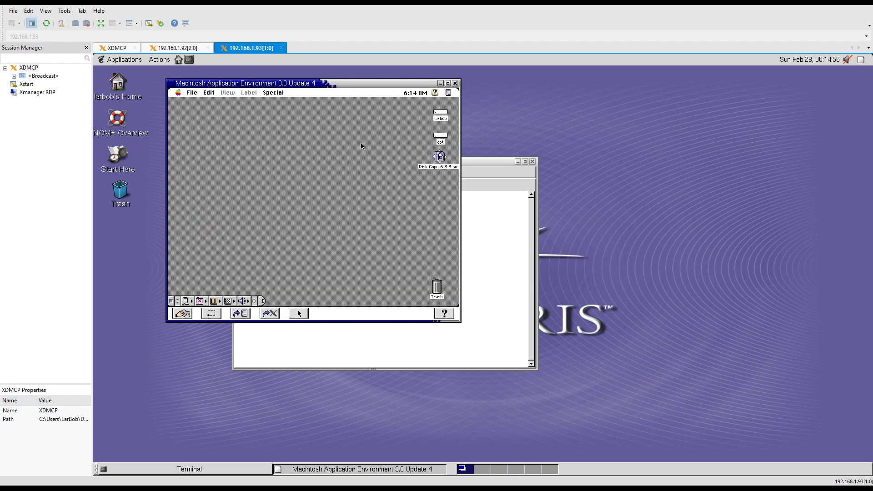
double_click(431, 159)
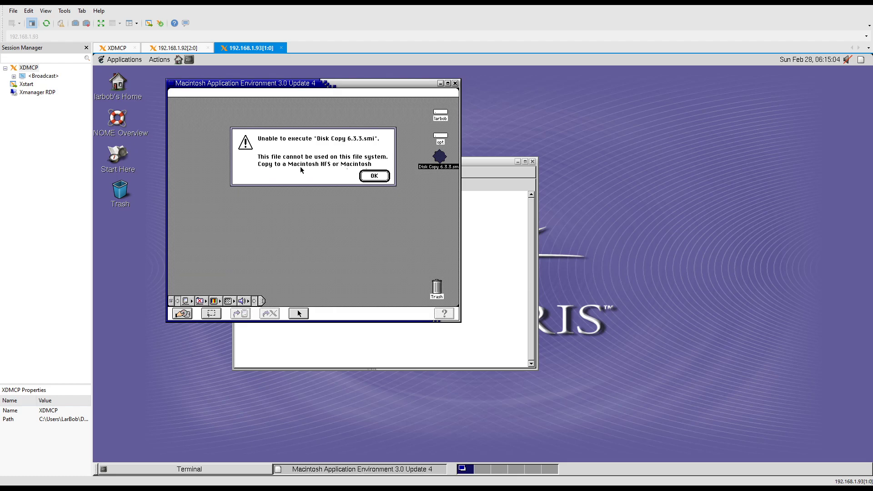
key(Return)
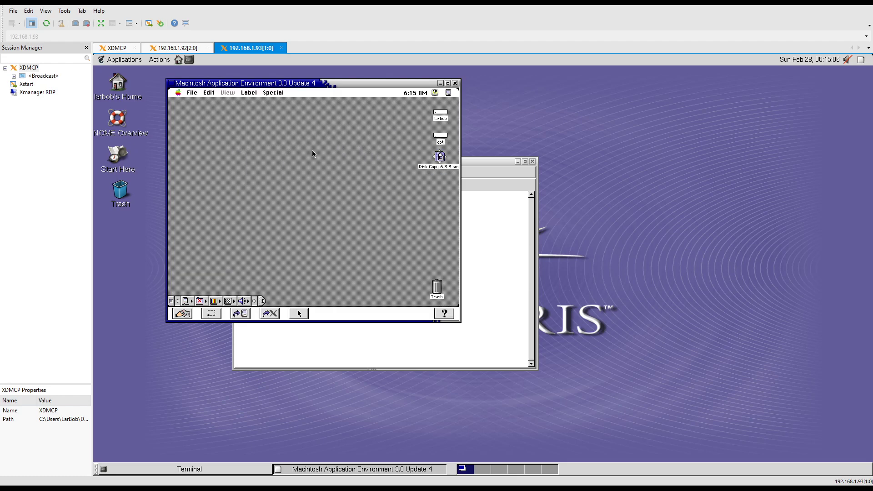
Mount the temporary installer volume TIV from the MAE General panel and open its window
drag(181, 96, 275, 226)
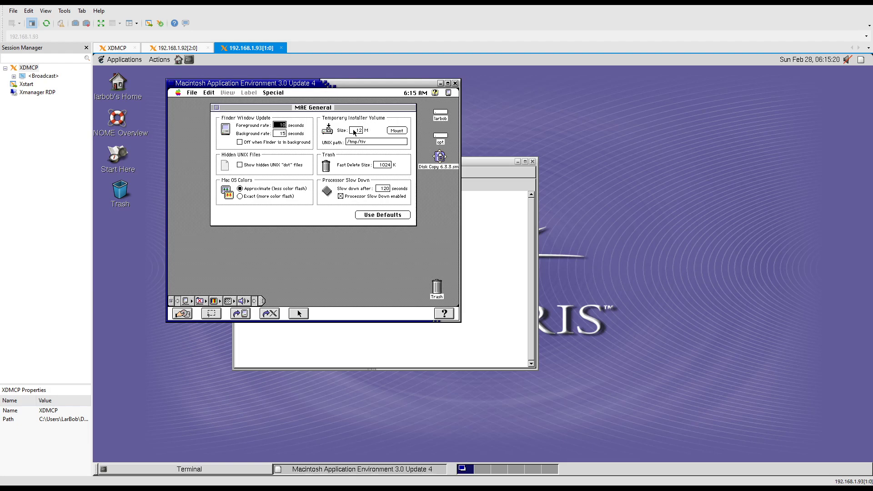
click(355, 131)
click(388, 131)
double_click(439, 180)
Copy Disk Copy 6.3.3.smi onto TIV and run it from there
drag(274, 105, 306, 189)
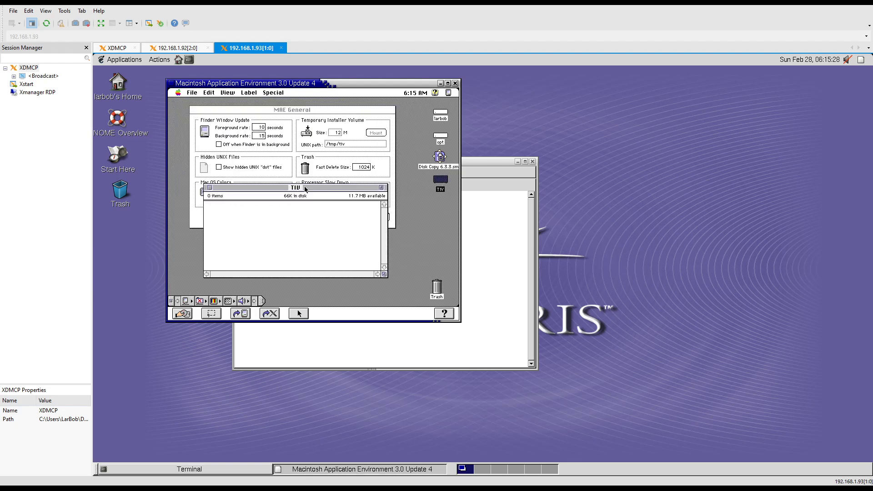
drag(439, 157, 275, 221)
double_click(274, 221)
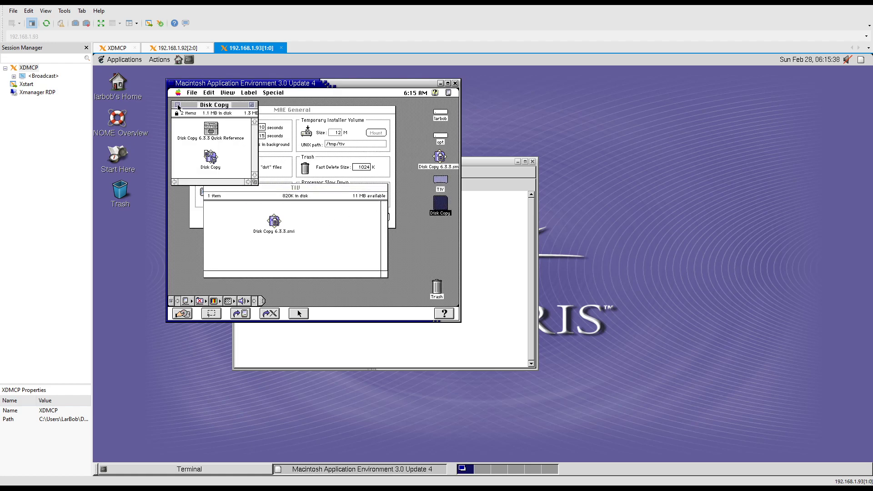
click(178, 105)
Trash the Disk Copy volume and the TIV copy, empty the Trash, and close TIV
drag(439, 205, 436, 287)
drag(272, 223, 436, 287)
drag(273, 92, 278, 109)
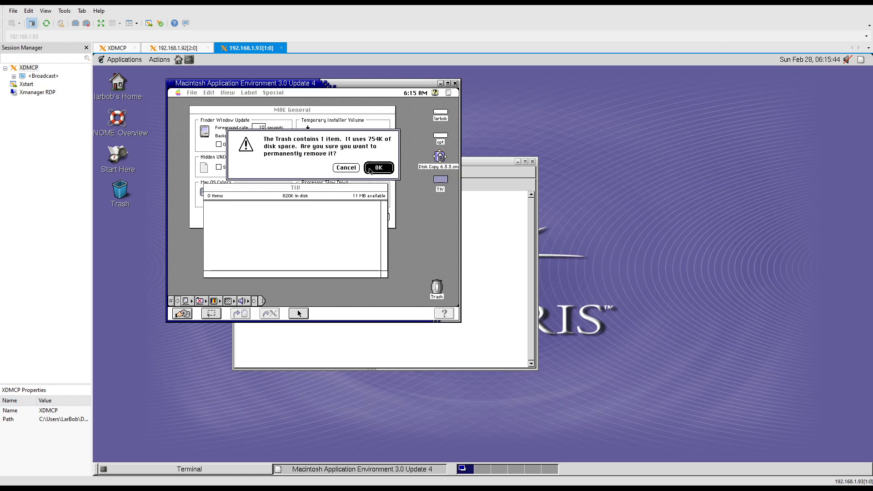
key(Return)
click(209, 189)
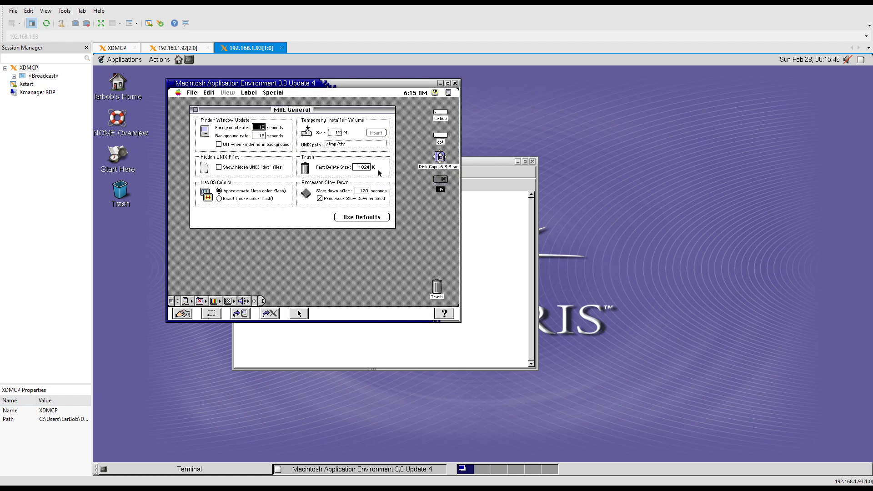
click(196, 110)
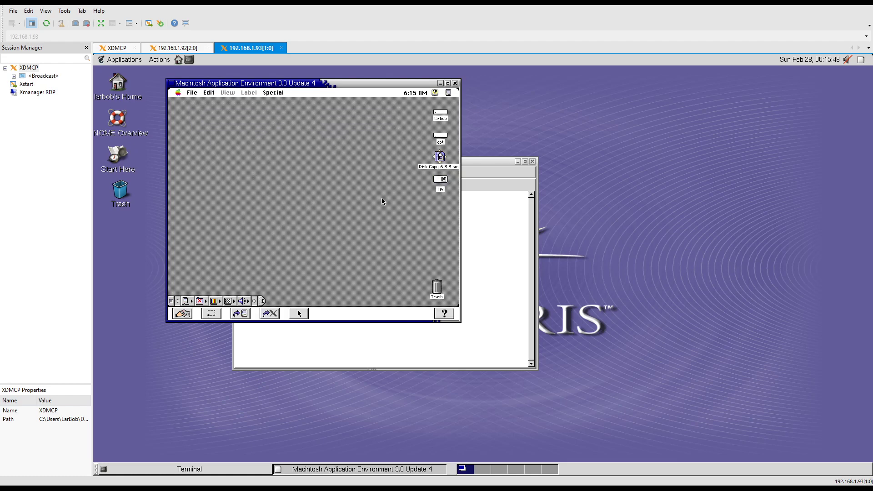
double_click(439, 183)
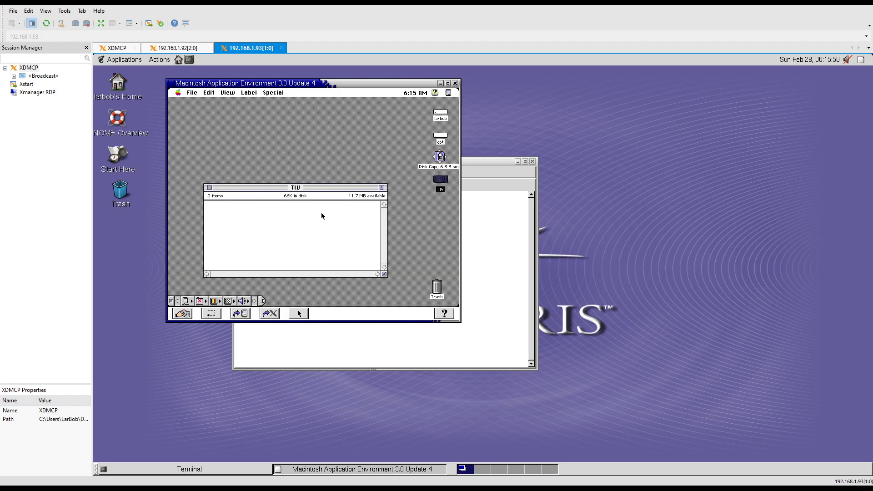
mouse_move(266, 218)
mouse_down()
mouse_move(330, 257)
mouse_move(273, 218)
mouse_up()
click(210, 187)
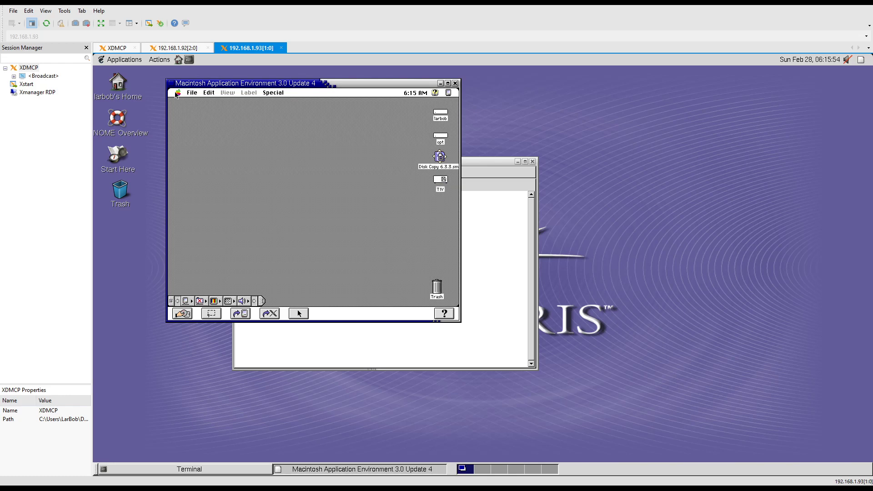
drag(177, 92, 296, 215)
click(232, 119)
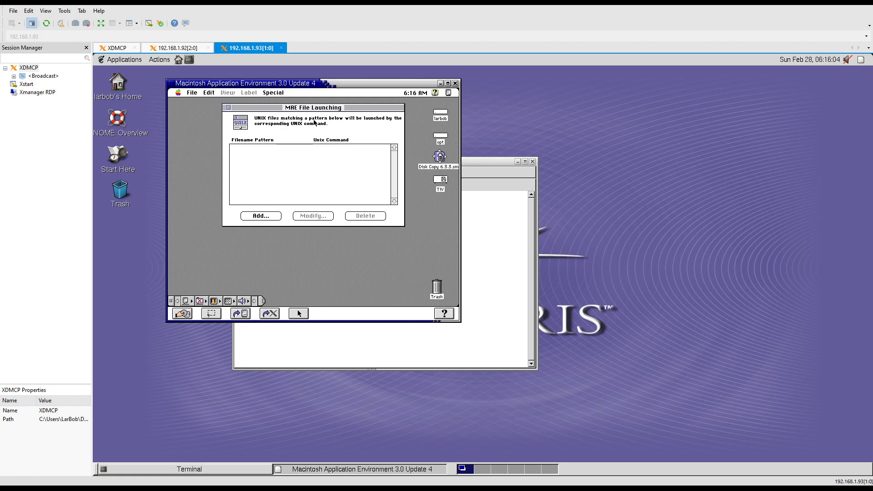
click(271, 217)
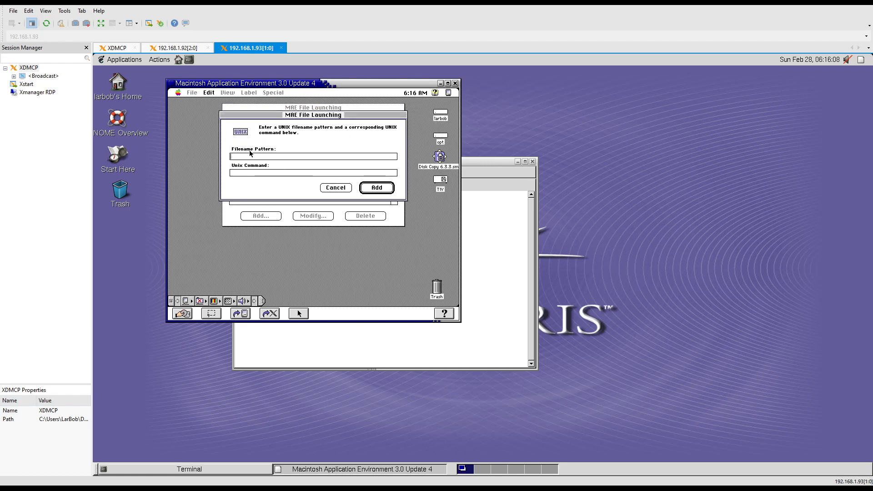
click(335, 188)
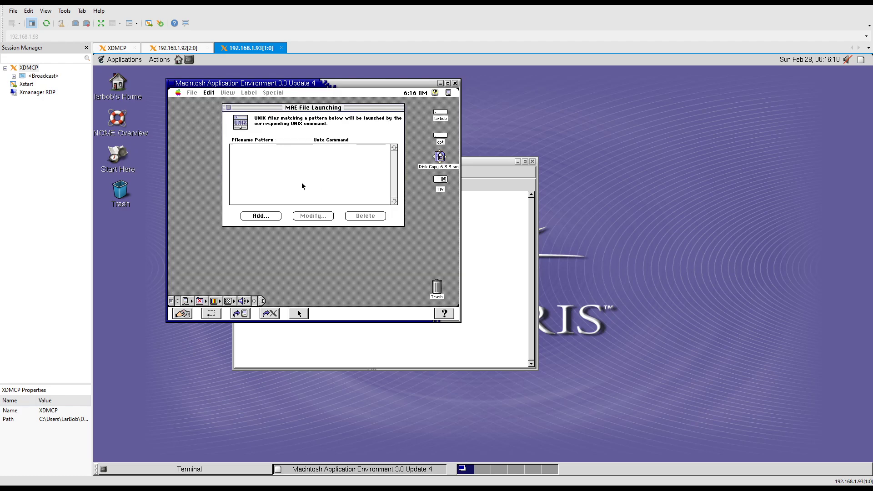
click(228, 108)
click(177, 92)
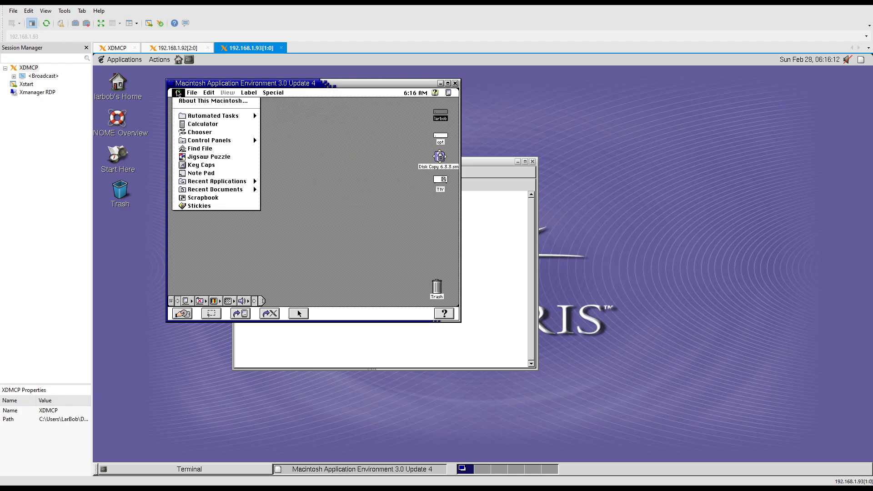
mouse_move(199, 142)
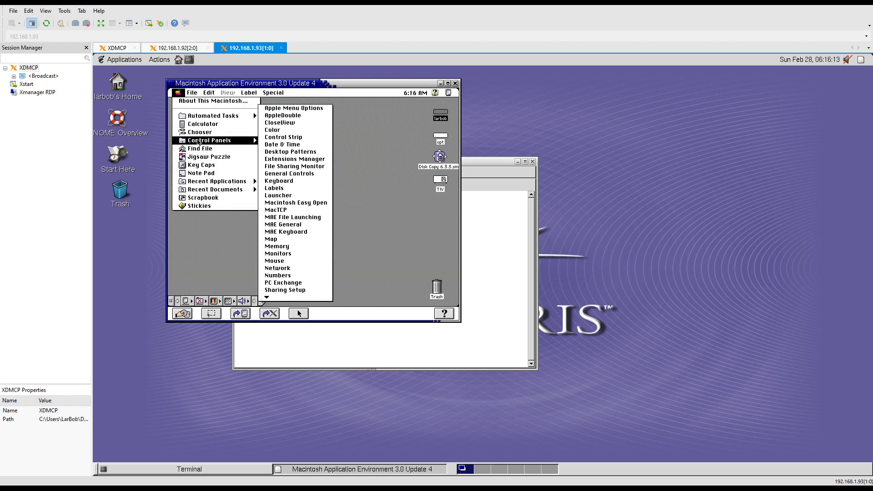
click(288, 232)
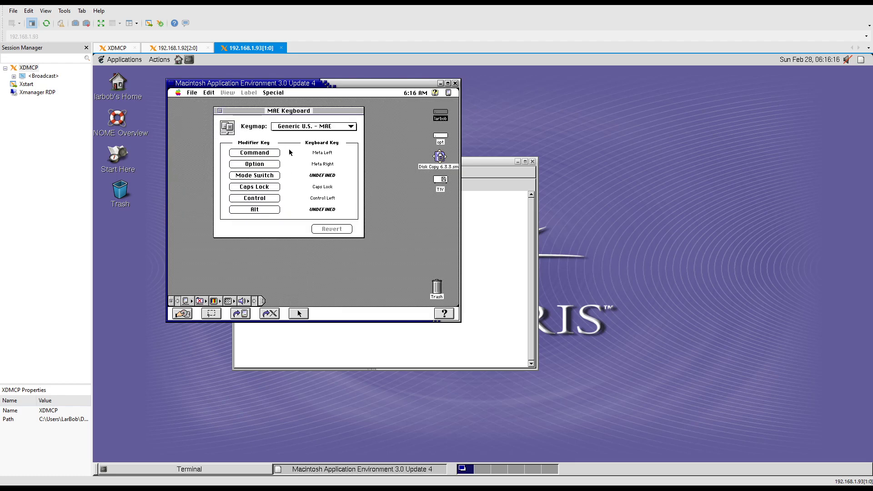
click(294, 126)
click(294, 128)
click(220, 110)
click(178, 92)
mouse_move(198, 142)
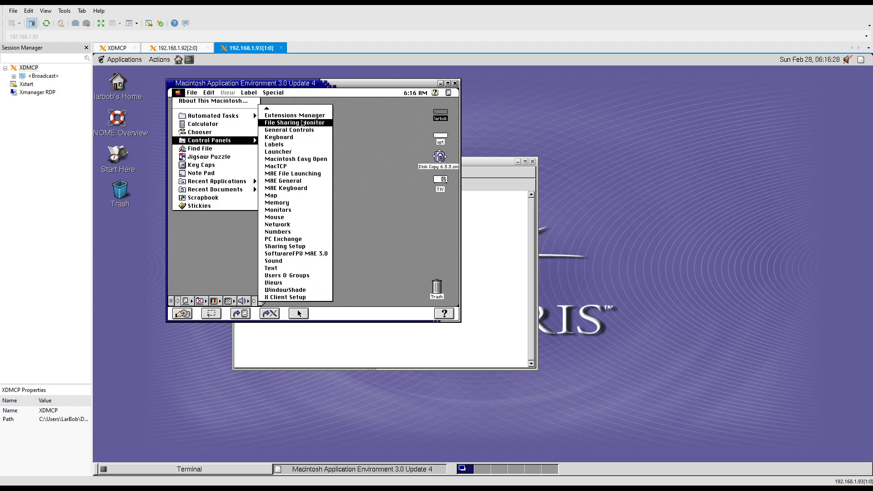
click(354, 129)
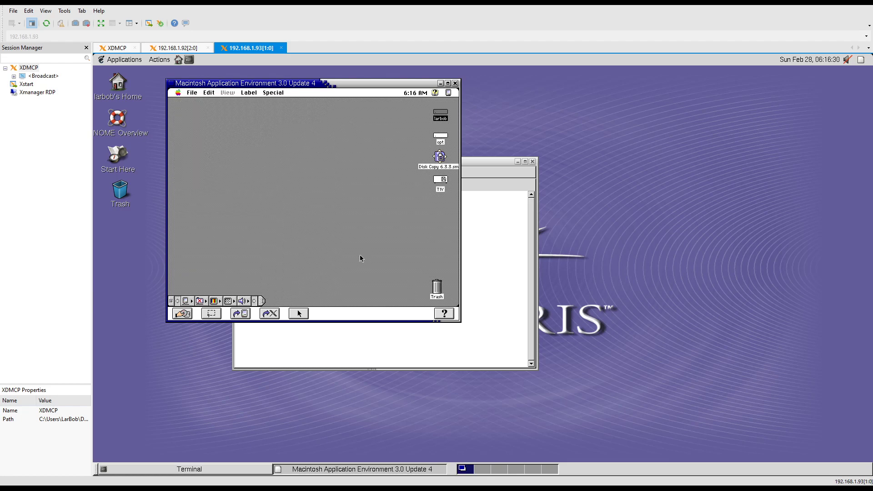
Bring up page 1 of 3 of the MAE Toolbar Help with the ? button
click(444, 314)
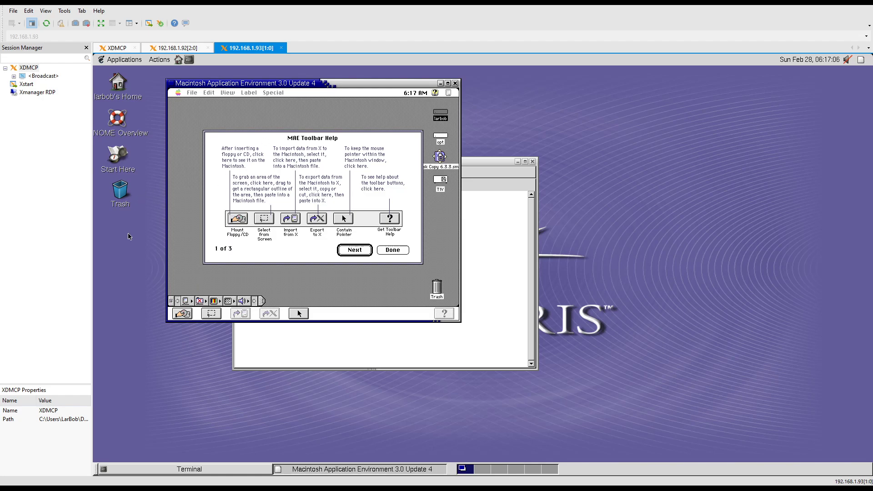
click(354, 250)
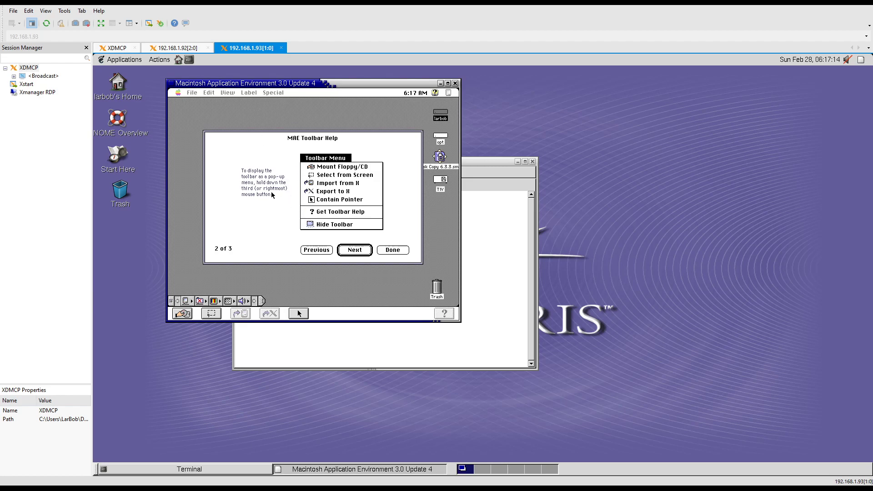
click(355, 250)
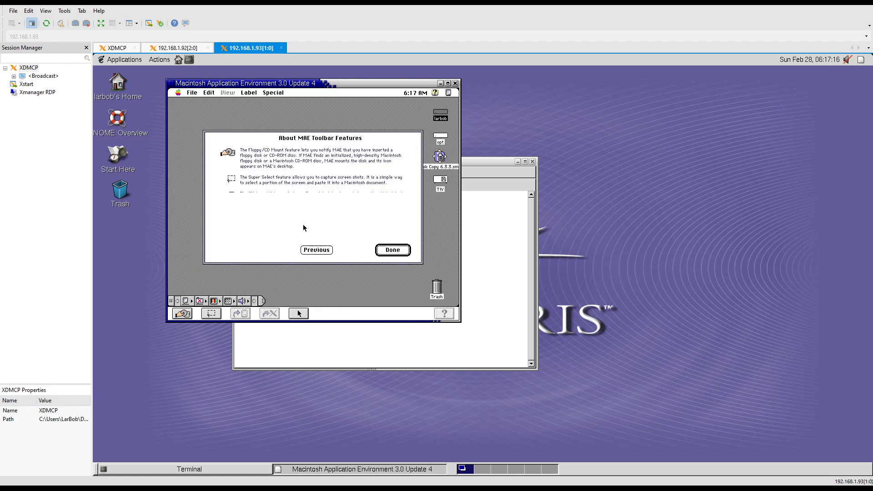
click(384, 249)
right_click(321, 192)
right_click(246, 137)
right_click(322, 206)
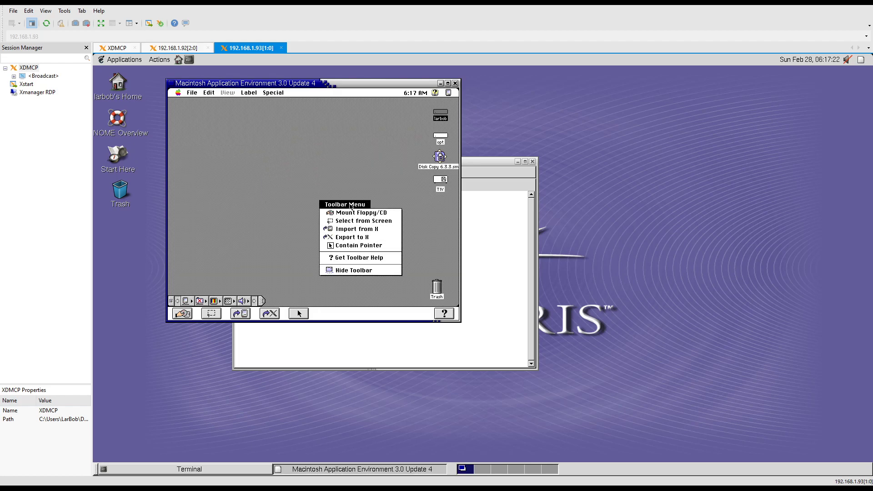
click(283, 185)
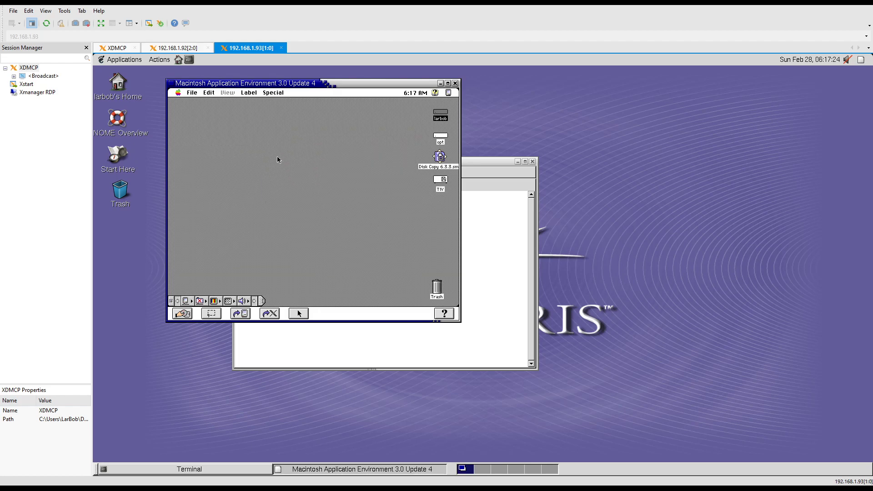
right_click(277, 157)
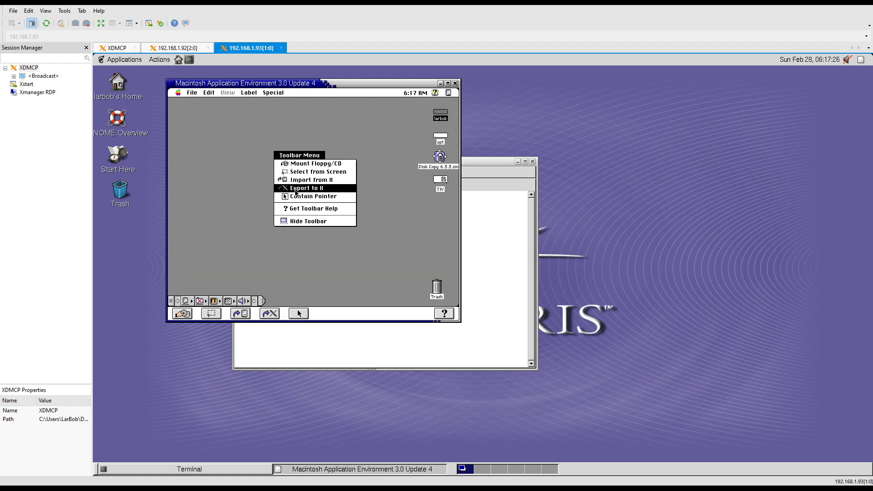
click(230, 158)
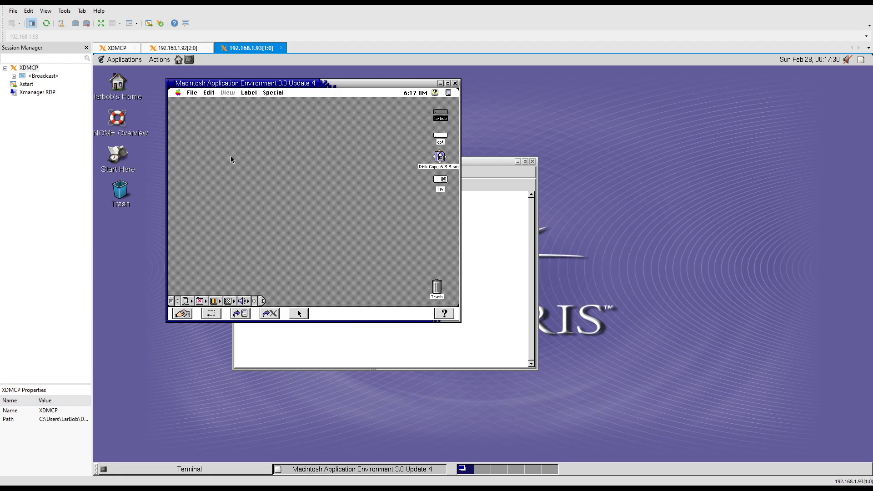
View About This Macintosh showing System Software 7.5.3 and memory, move it lower, then close it
click(178, 93)
click(181, 100)
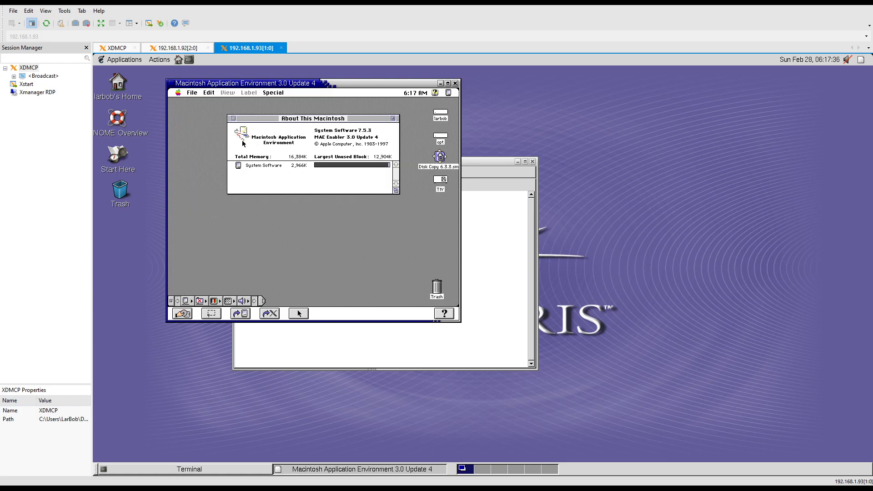
drag(273, 118, 254, 141)
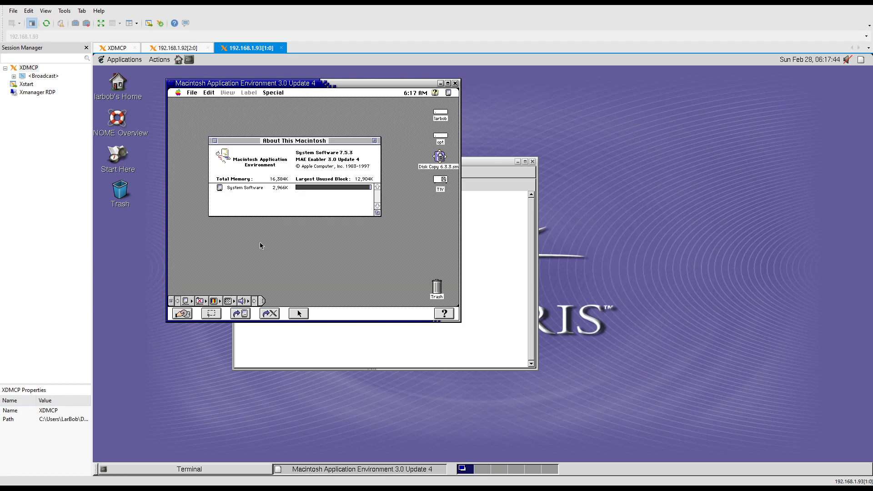
click(215, 141)
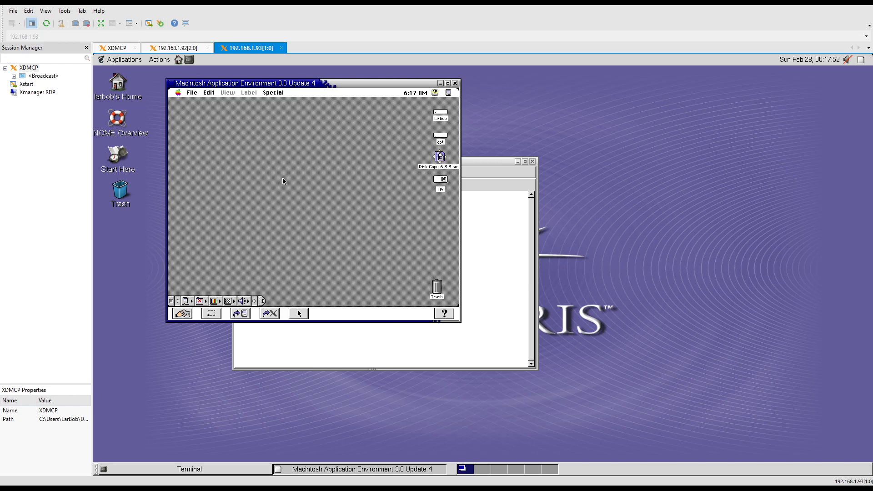
Restart the Mac environment, then relaunch it from Terminal with the recalled /opt/apple/bin/mae command
drag(276, 92, 292, 144)
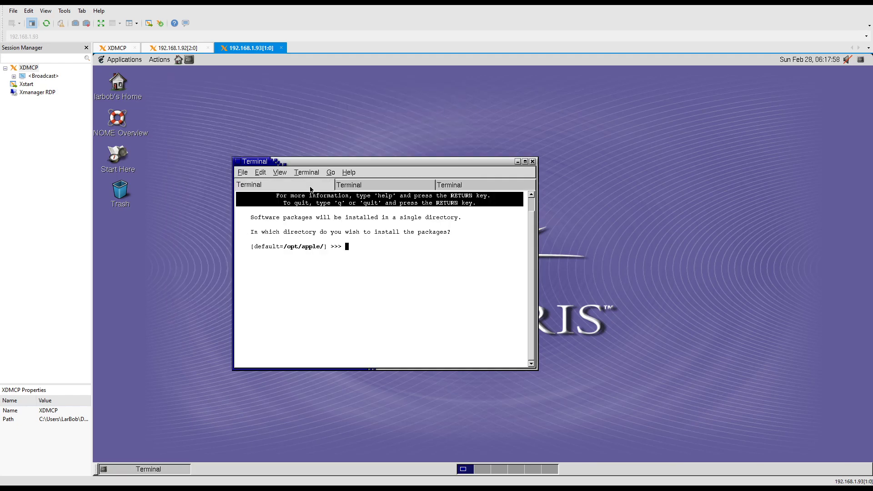
key(Up)
key(Return)
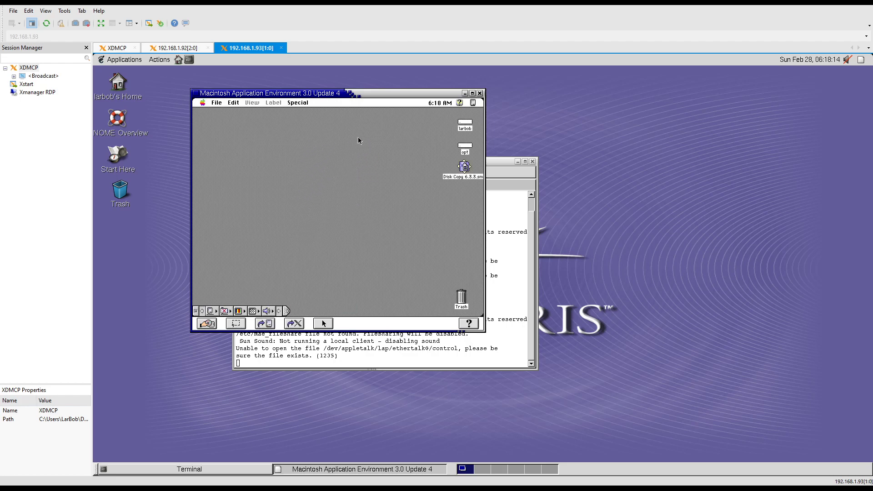
Open the user's disk and drag the core file to the Trash
click(298, 103)
click(380, 148)
double_click(464, 123)
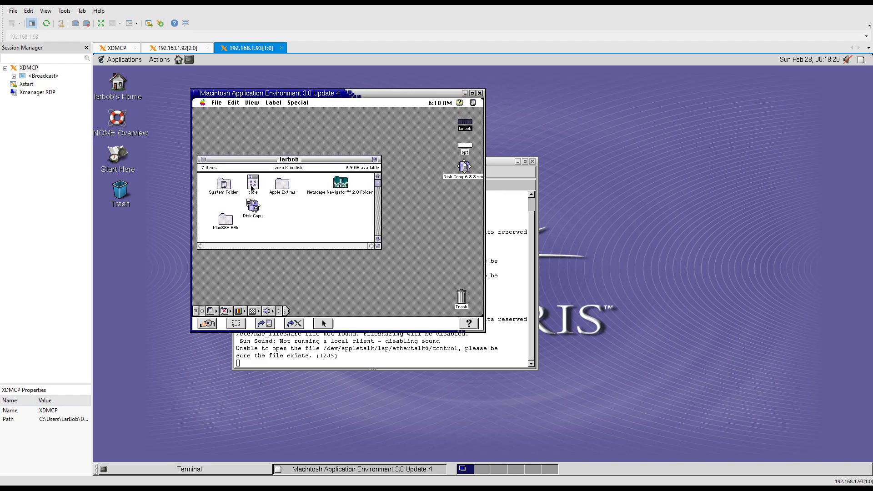
drag(253, 184, 461, 298)
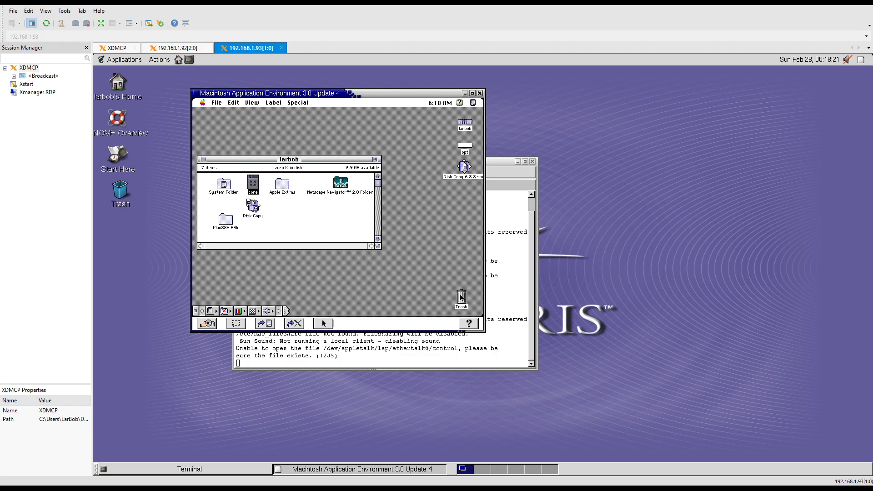
Empty the Trash permanently and launch MacSSH 68k from its folder
click(298, 103)
click(304, 119)
click(403, 178)
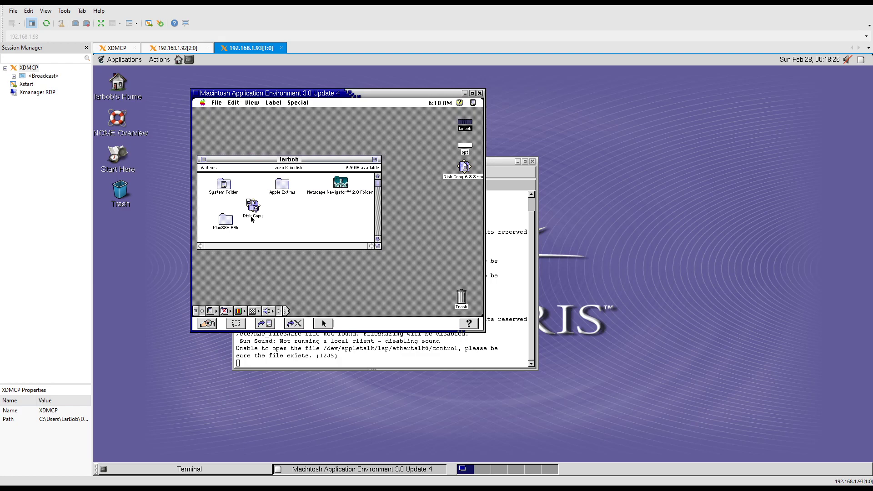
double_click(226, 220)
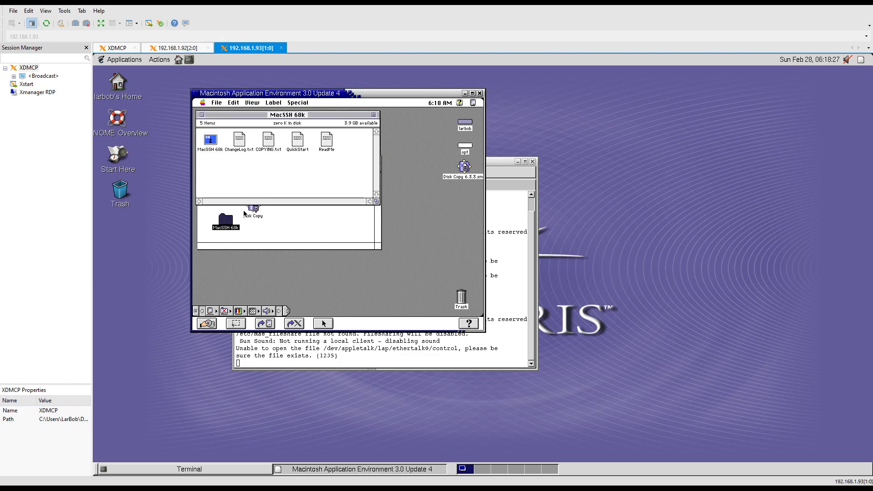
double_click(213, 141)
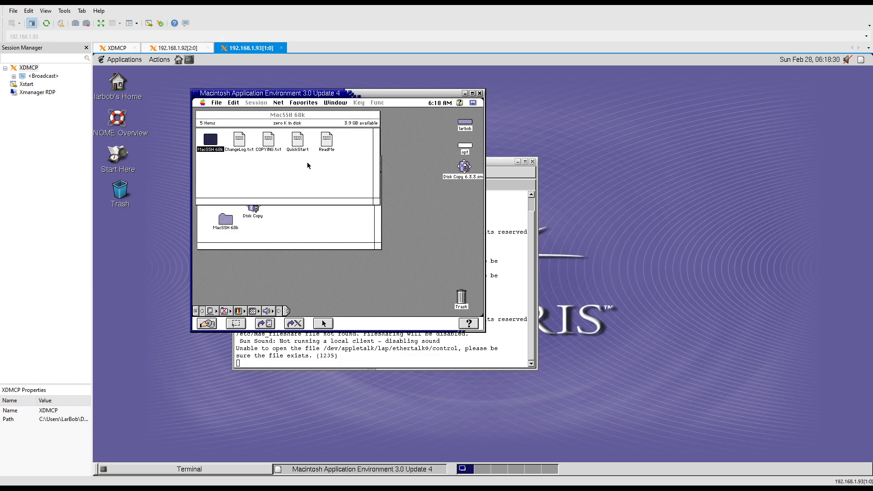
Open a new MacSSH connection to host 192.168.1.92, correcting the typed 192.168.1.93
click(217, 102)
click(223, 111)
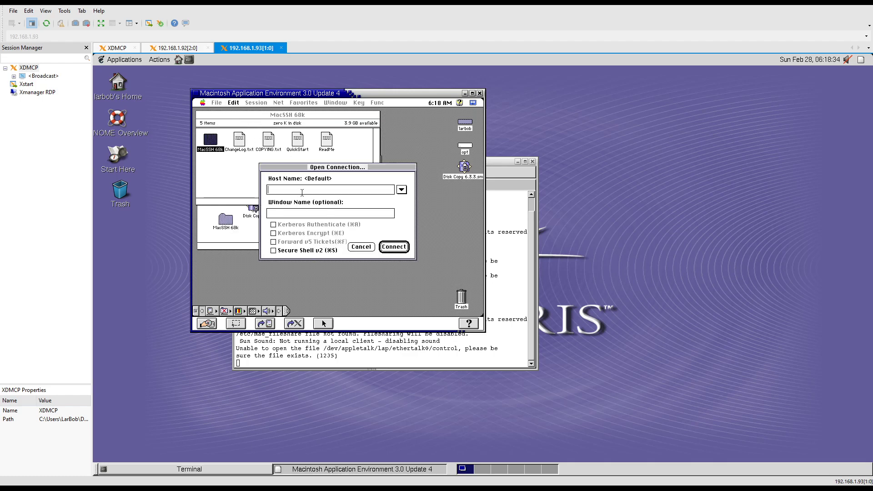
text(192.168.1.93)
drag(303, 190, 328, 191)
text(2)
click(394, 247)
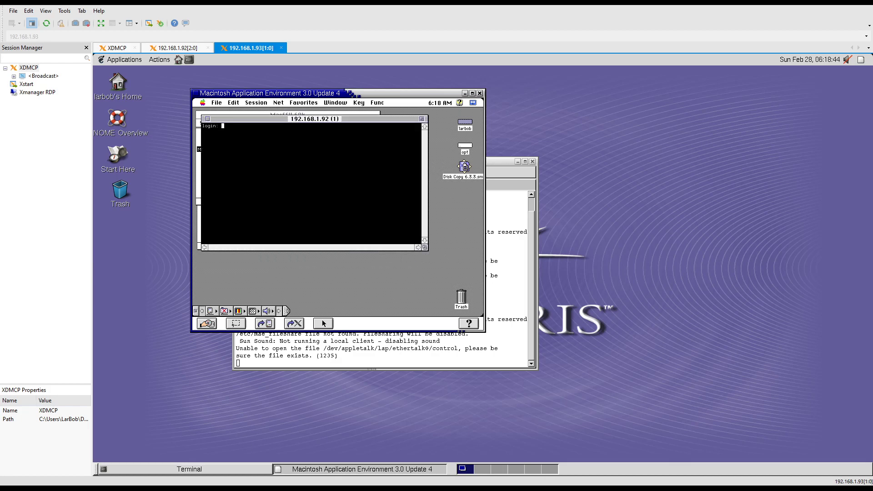
Log in with the user's account and run uname -a, then move the session window lower
text(larbob)
key(Return)
key(Return)
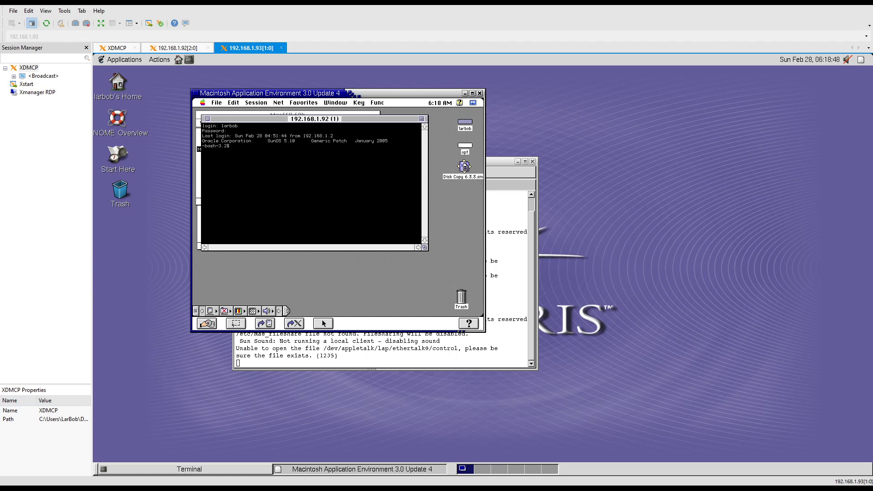
text(uname -a)
key(Return)
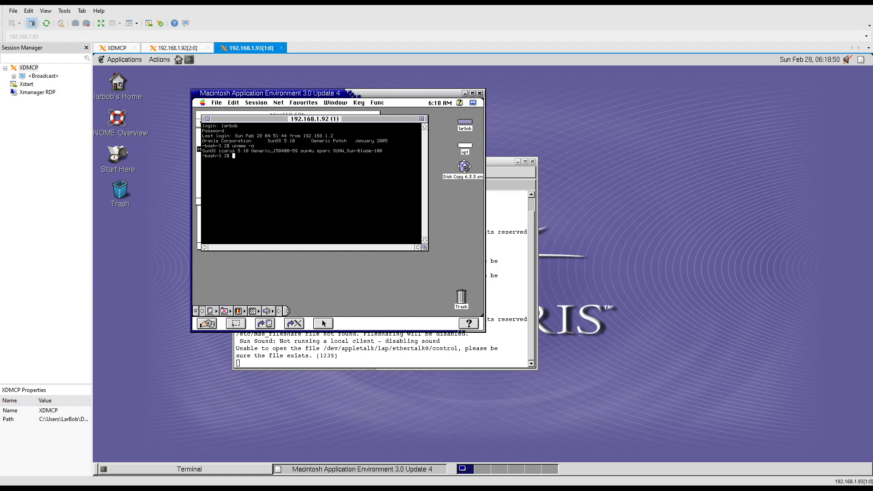
drag(317, 120, 311, 150)
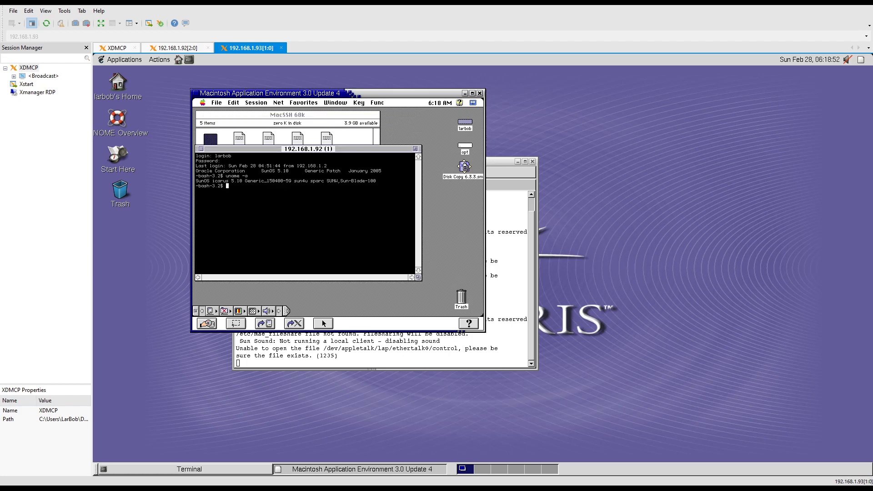
Telnet to 192.168.1.93, log in, and run ps -ef to list its processes
text(telnet 192.168.1.93)
key(Return)
text(larbob)
key(Return)
key(Return)
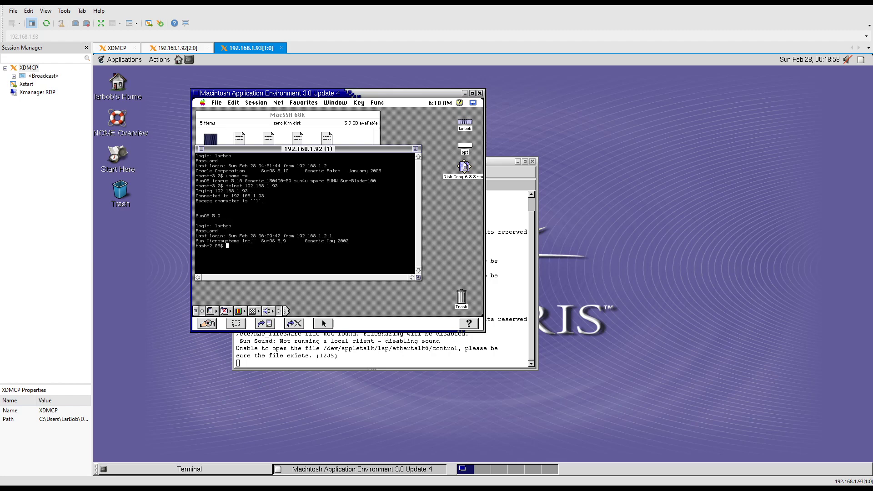
key(ctrl+l)
text(ps -ef)
key(Return)
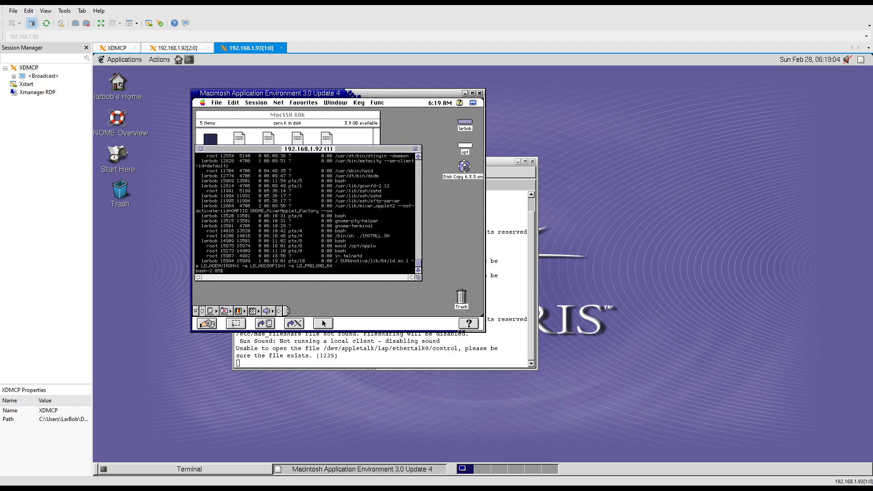
Run who to list logged-in users, then log out of 192.168.1.93 and 192.168.1.92
text(who)
key(Return)
key(ctrl+d)
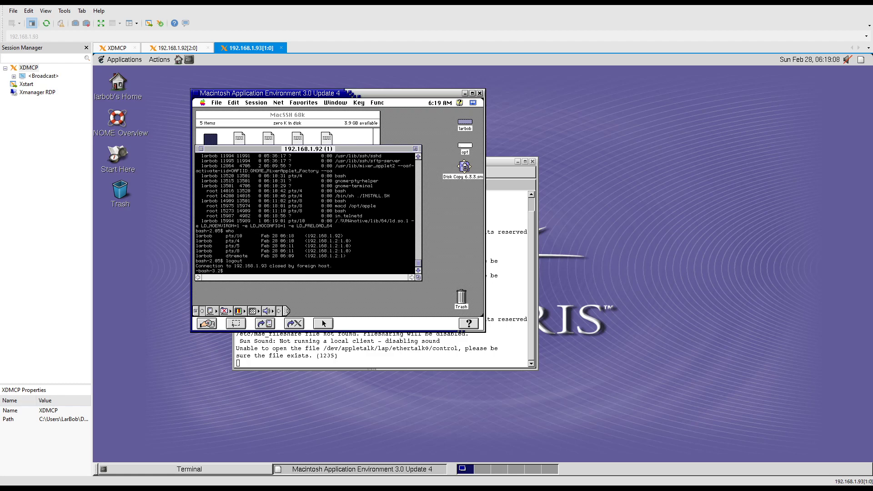
key(ctrl+d)
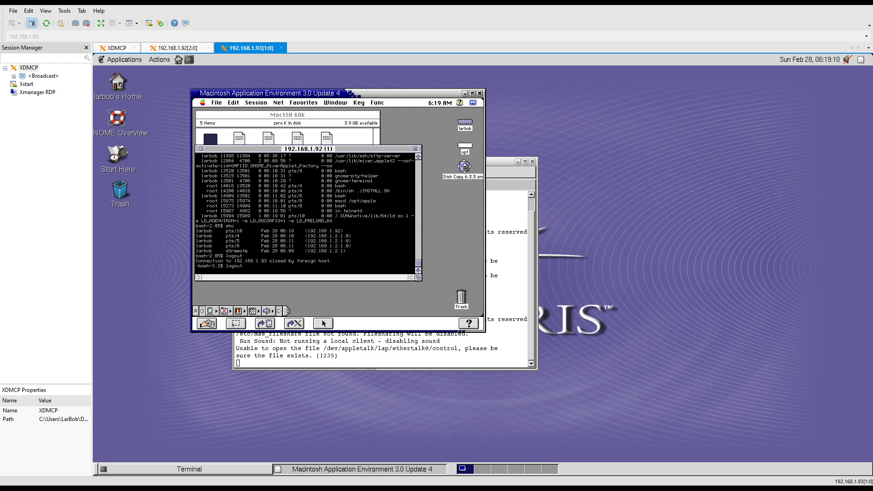
Quit MacSSH, confirming despite the still-active connection
click(216, 103)
click(196, 270)
click(216, 104)
click(231, 249)
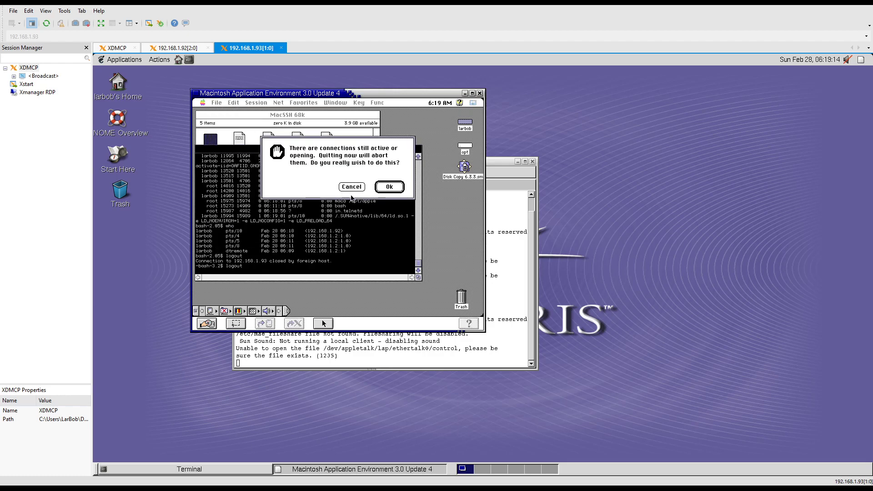
key(Return)
Close the MacSSH 68k folder and disk windows, then view and close About This Macintosh
click(203, 115)
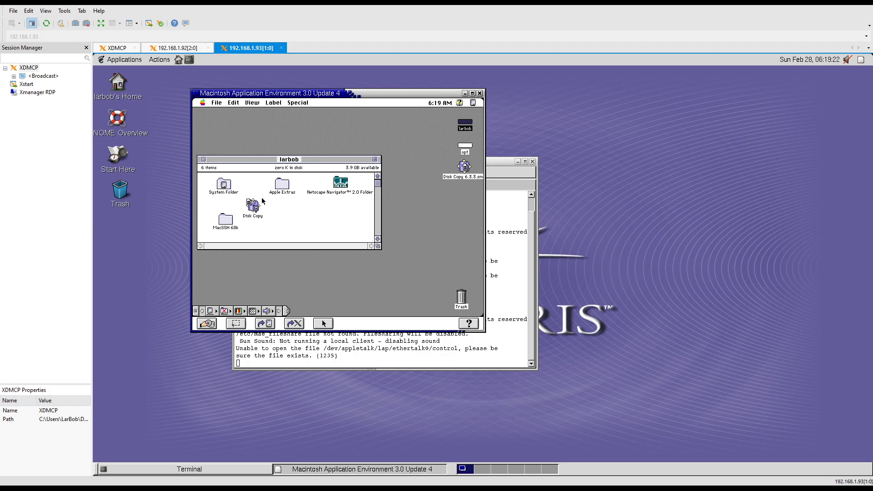
click(203, 159)
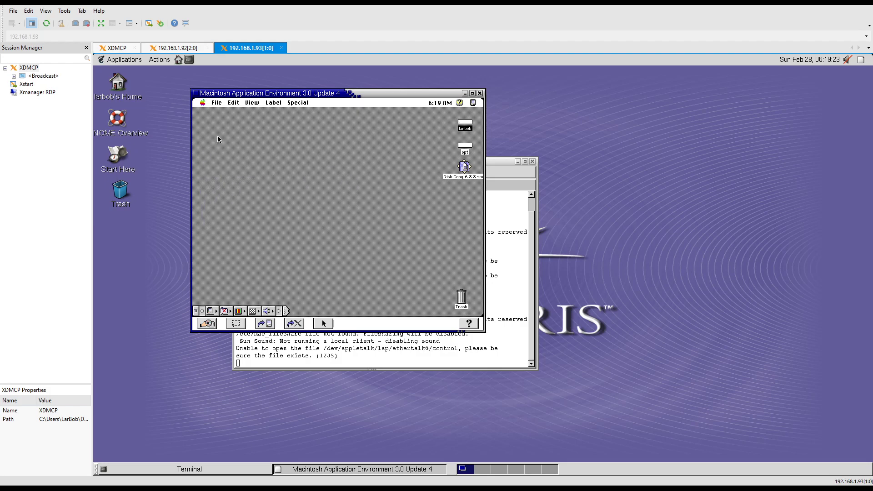
click(203, 102)
click(209, 110)
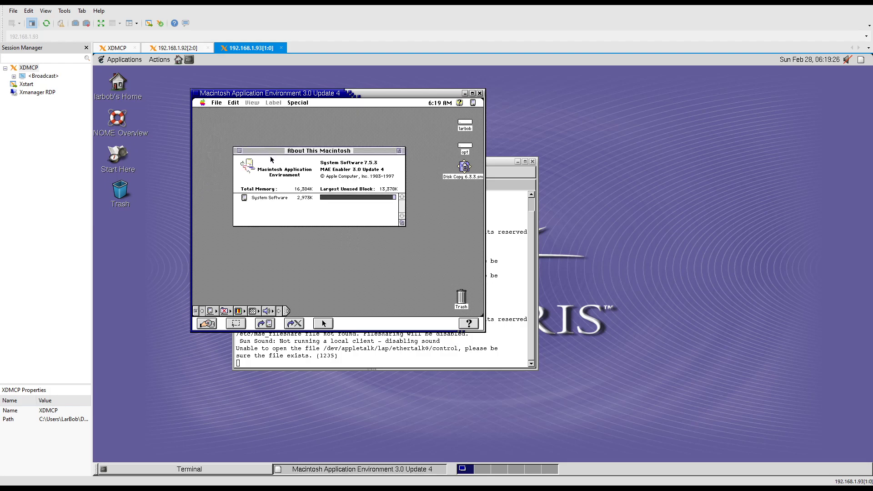
click(239, 151)
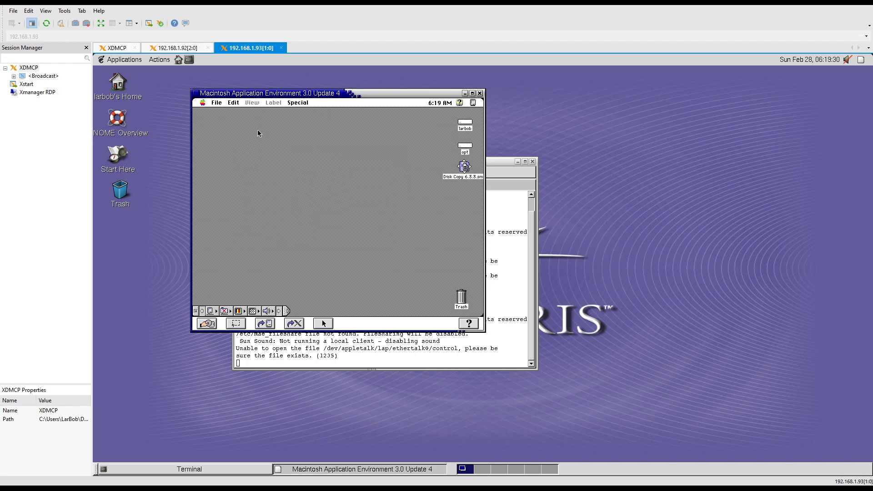